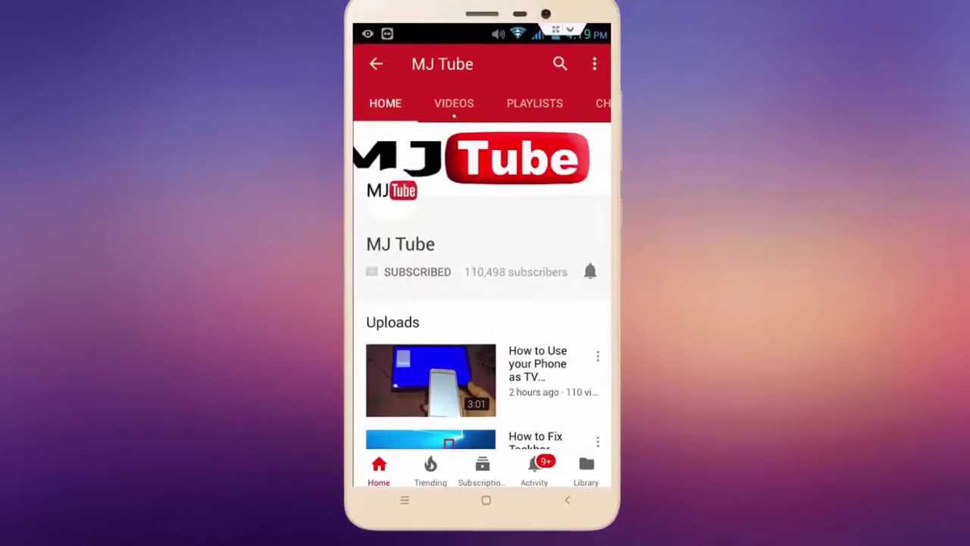
- Turn on all notifications for the MJ Tube YouTube channel using the bell icon
{"action": "left_click", "coordinate": [591, 271]}
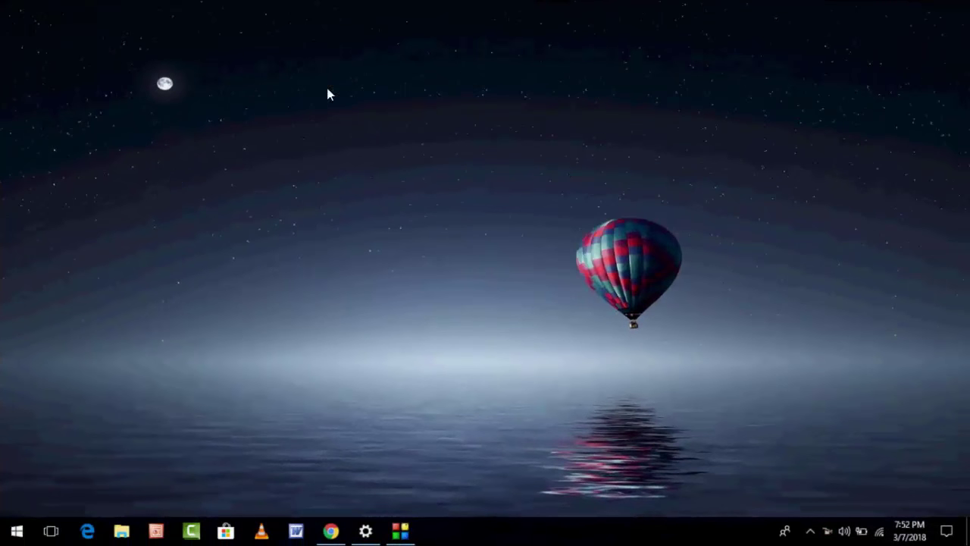
- Refresh the Windows desktop three times from its right-click menu
{"action": "right_click", "coordinate": [327, 92]}
{"action": "left_click", "coordinate": [354, 130]}
{"action": "right_click", "coordinate": [354, 129]}
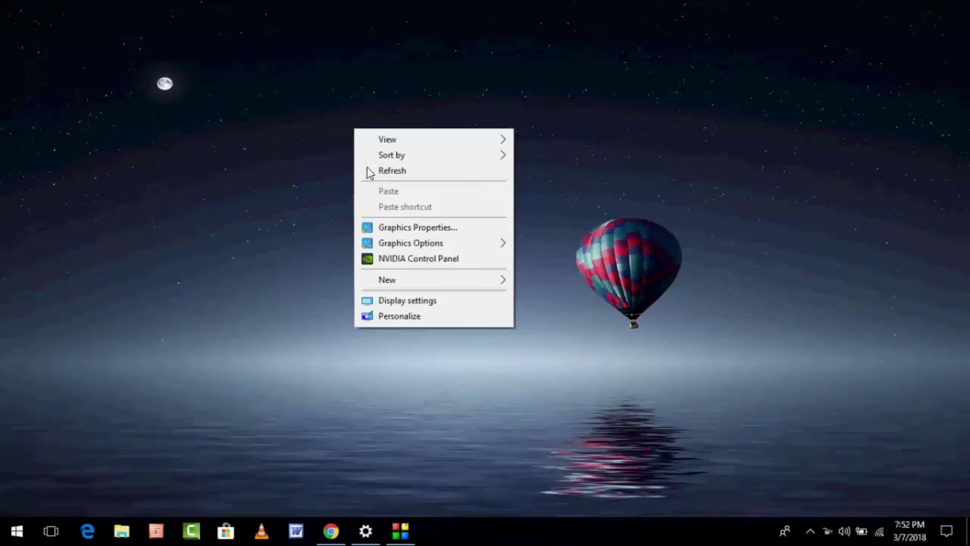
{"action": "left_click", "coordinate": [379, 170]}
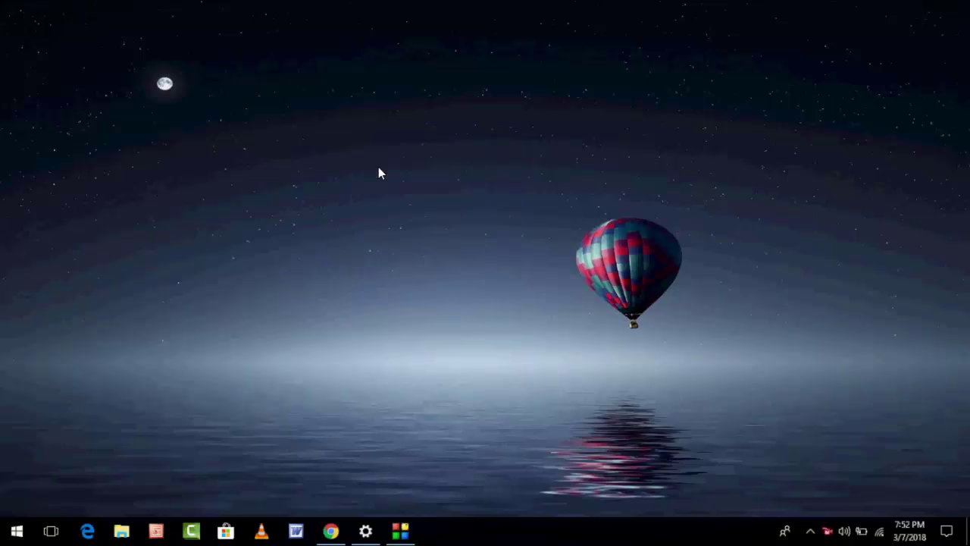
{"action": "right_click", "coordinate": [378, 167]}
{"action": "left_click", "coordinate": [383, 206]}
- Launch Services from Start search and select Bluetooth Support Service to view its description
{"action": "key", "text": "super"}
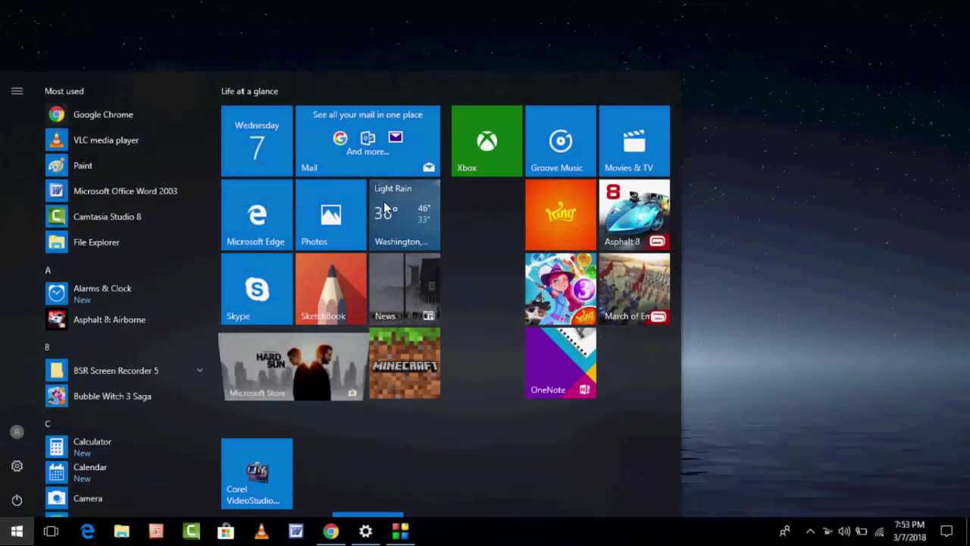
{"action": "type", "text": "servic"}
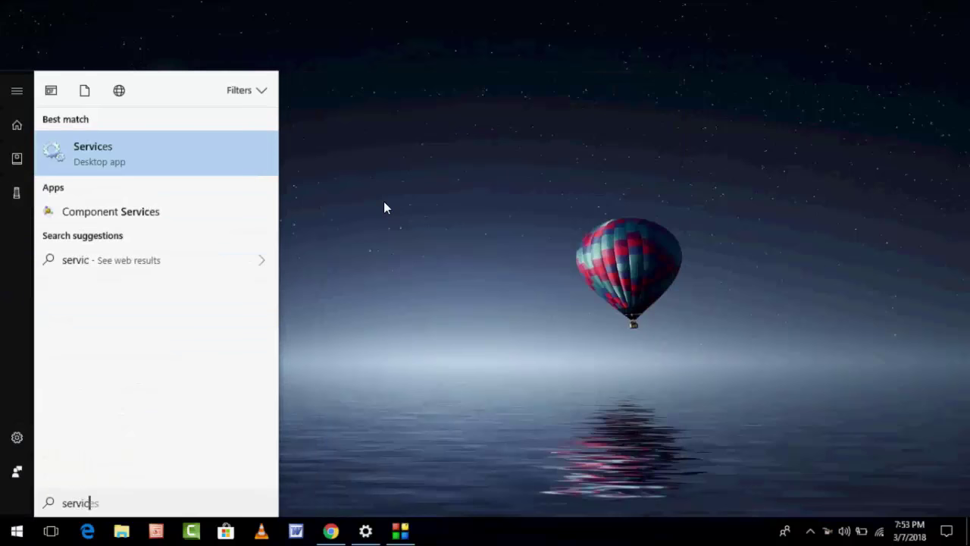
{"action": "type", "text": "es"}
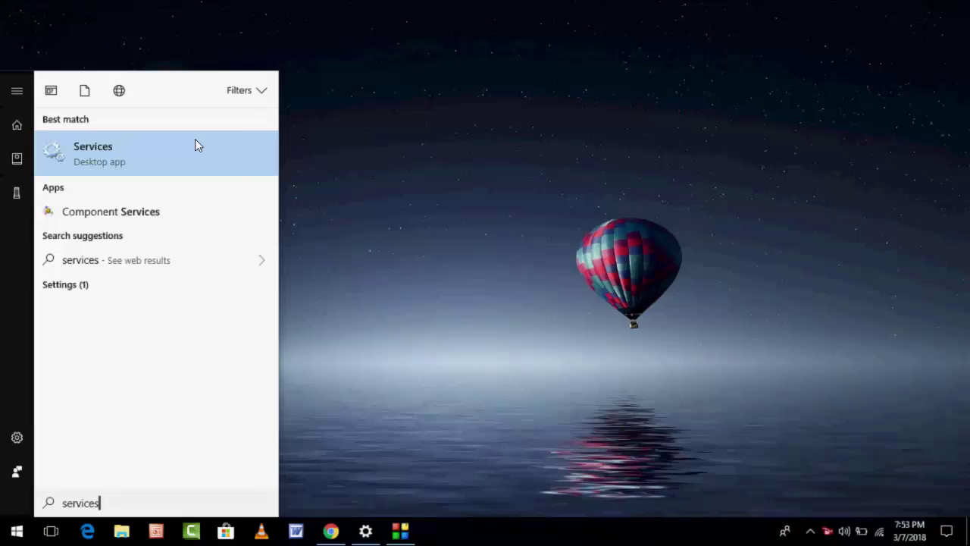
{"action": "left_click", "coordinate": [195, 141]}
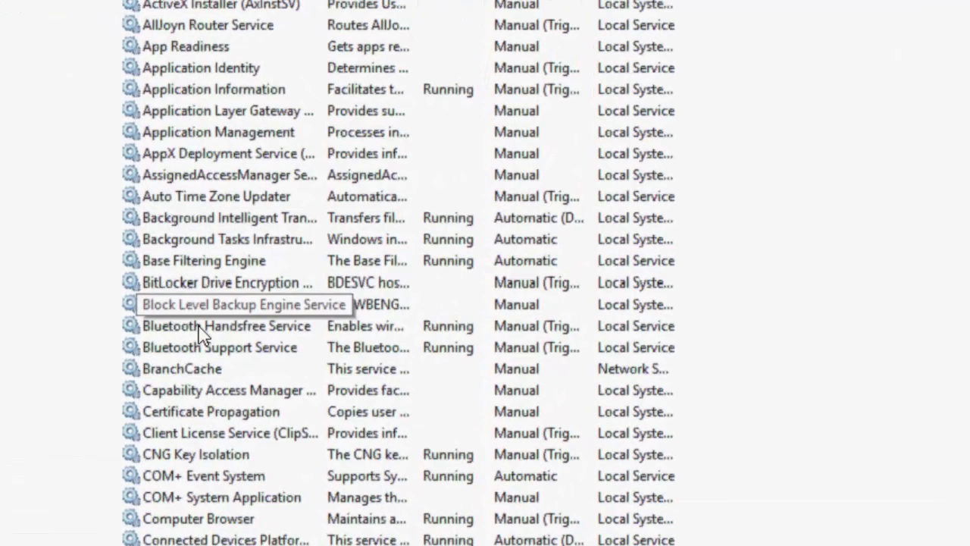
{"action": "left_click", "coordinate": [233, 350]}
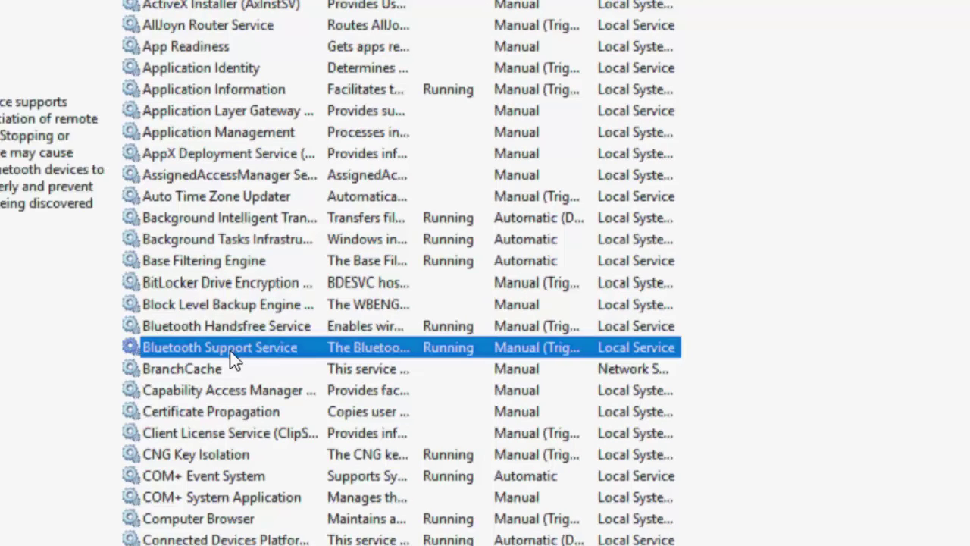
- Set Bluetooth Support Service's startup type to Automatic and apply it
{"action": "double_click", "coordinate": [233, 352]}
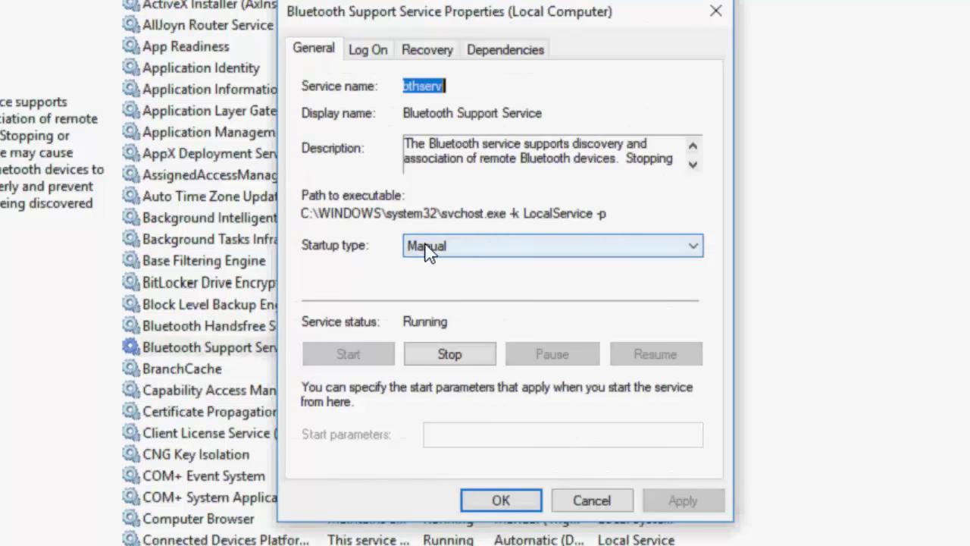
{"action": "left_click", "coordinate": [426, 247]}
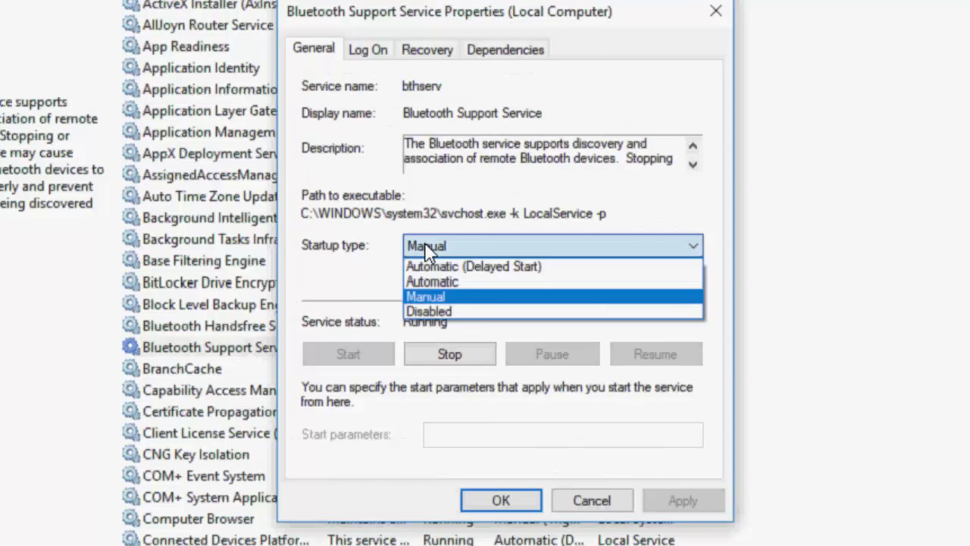
{"action": "left_click", "coordinate": [433, 282]}
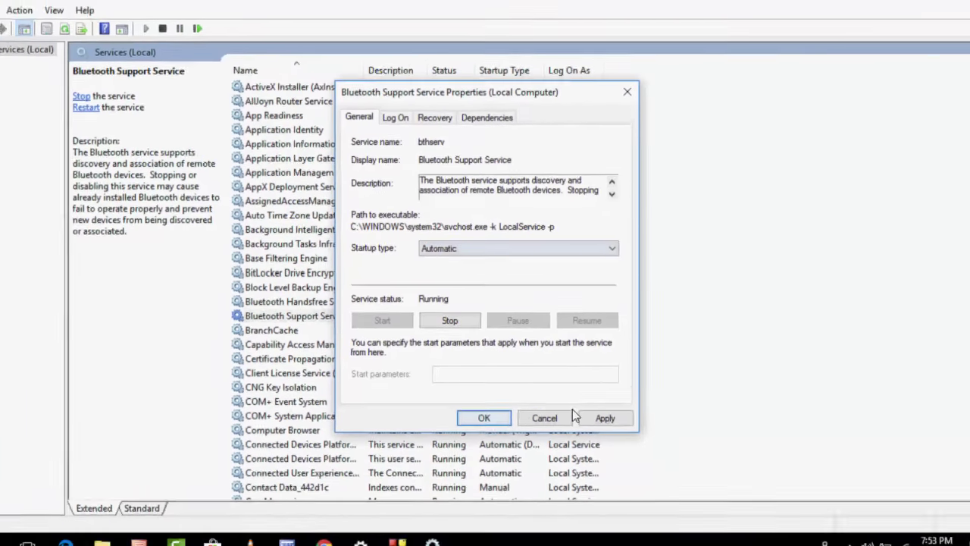
{"action": "left_click", "coordinate": [584, 409]}
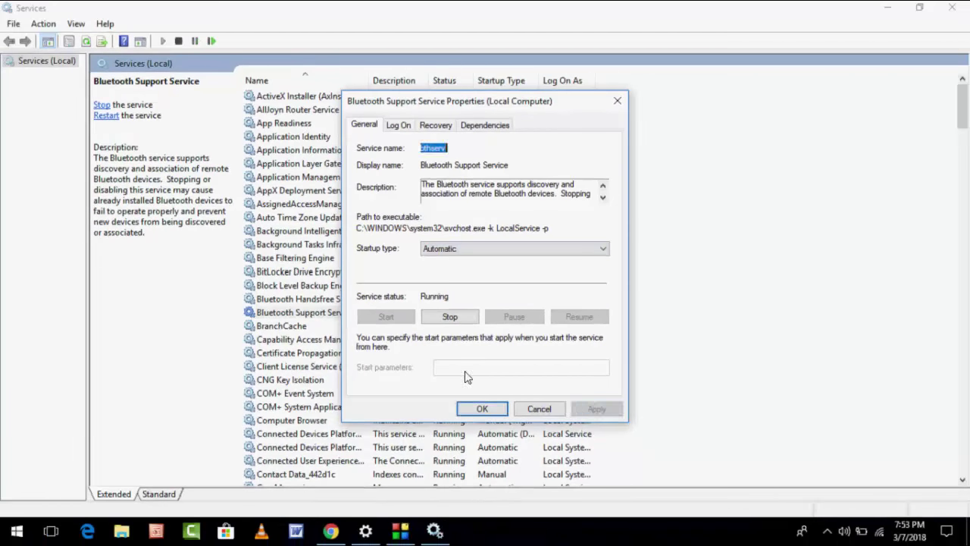
{"action": "left_click", "coordinate": [493, 411]}
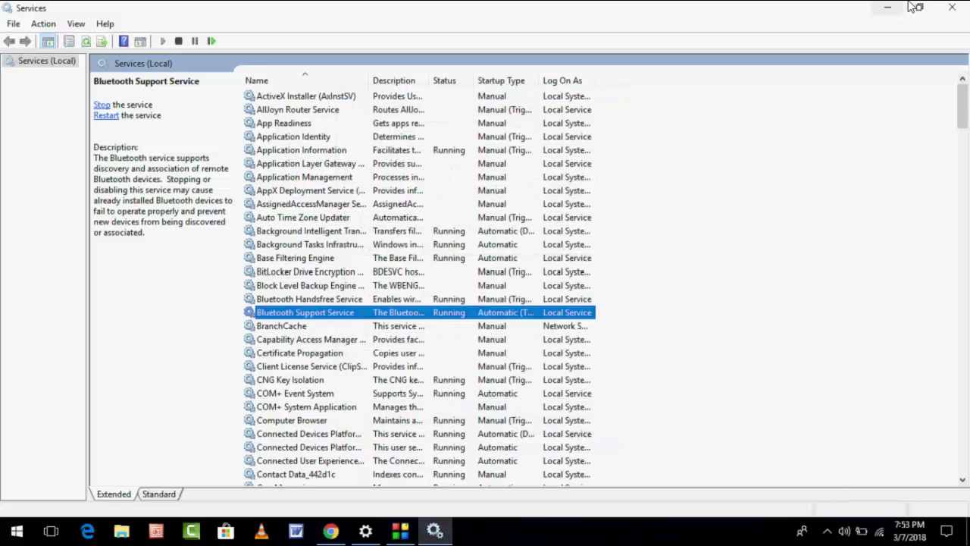
- Close Services, go to Settings > Devices, and toggle Bluetooth off and back on
{"action": "left_click", "coordinate": [953, 7]}
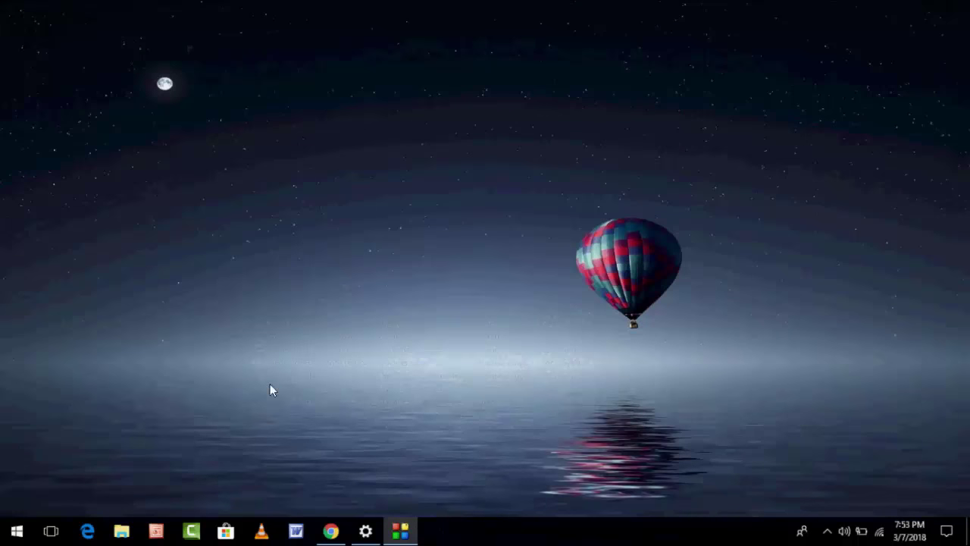
{"action": "left_click", "coordinate": [15, 532]}
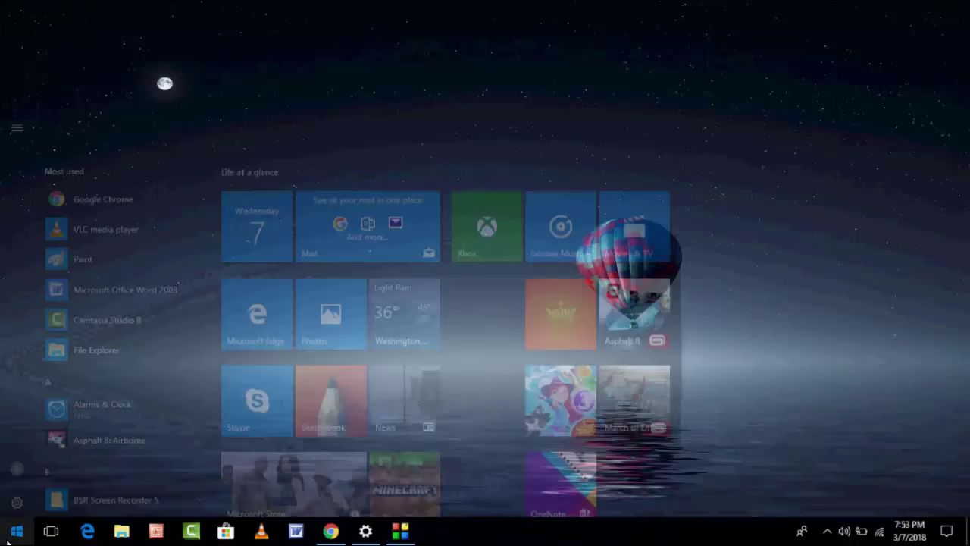
{"action": "left_click", "coordinate": [17, 464]}
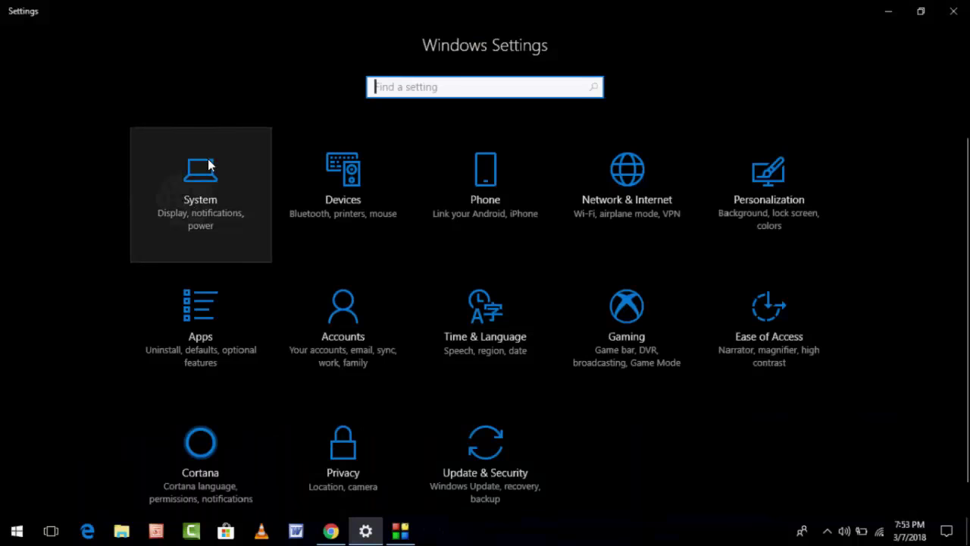
{"action": "left_click", "coordinate": [324, 187]}
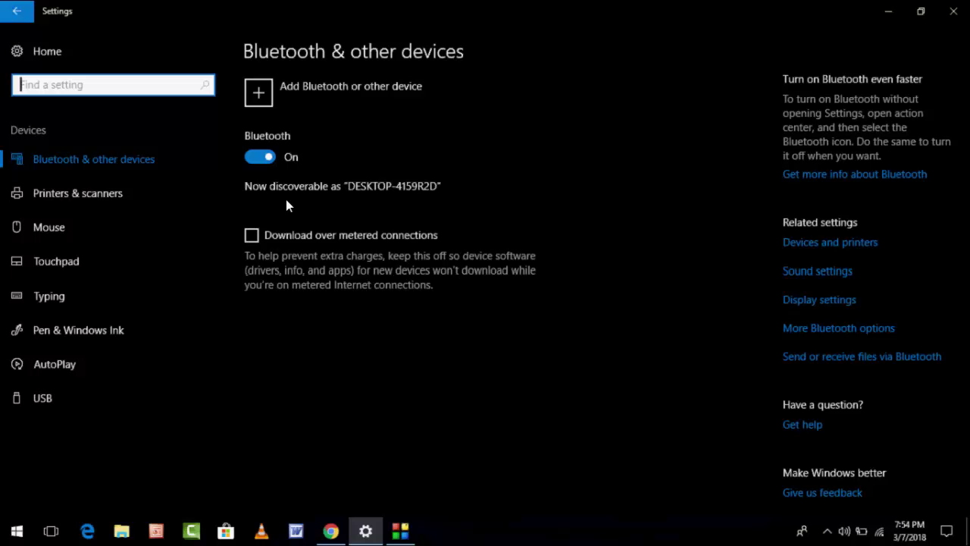
{"action": "left_click", "coordinate": [270, 158]}
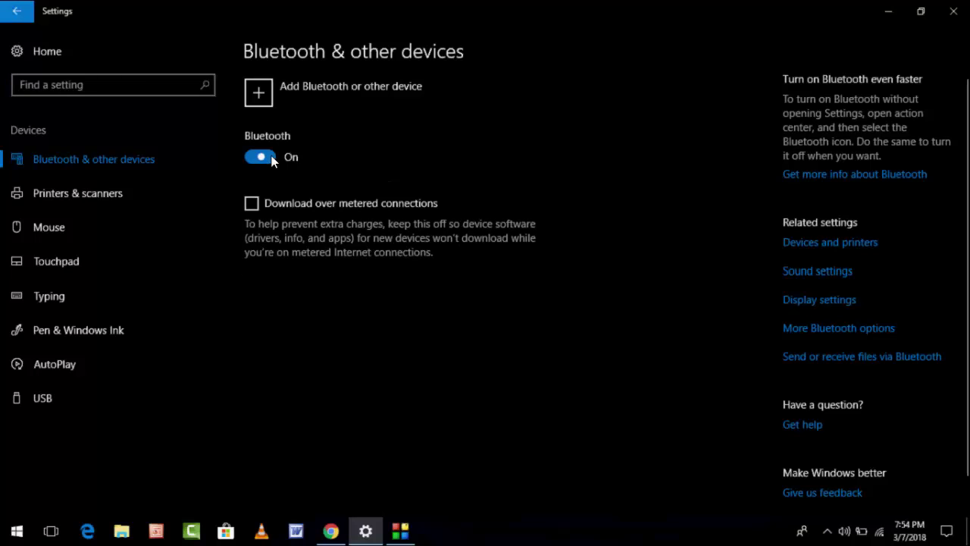
- Start adding a Bluetooth device, cancel, then rescan until T90proFF43 appears
{"action": "left_click", "coordinate": [281, 99]}
{"action": "left_click", "coordinate": [331, 133]}
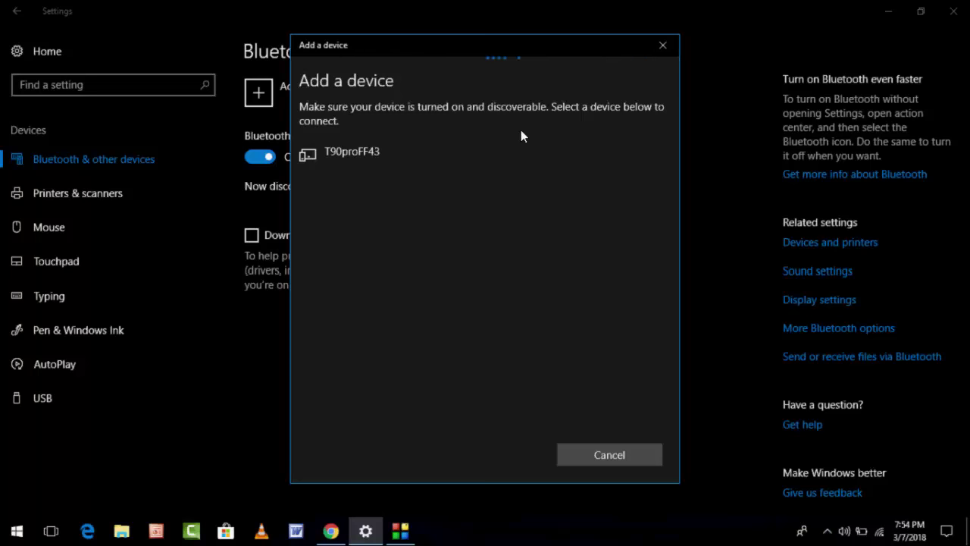
{"action": "left_click", "coordinate": [617, 464]}
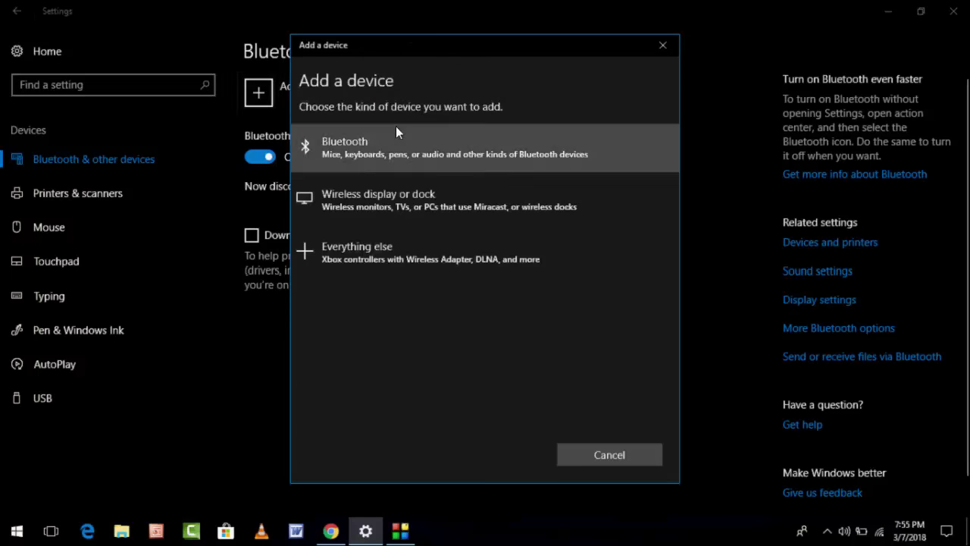
{"action": "left_click", "coordinate": [396, 127]}
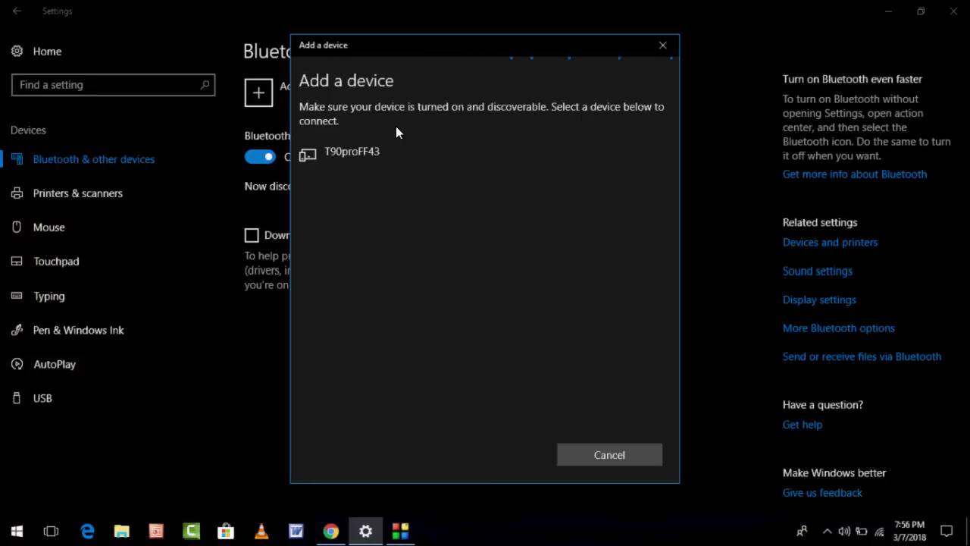
- Cancel the Add a device scan and toggle Bluetooth off and on again
{"action": "left_click", "coordinate": [604, 460]}
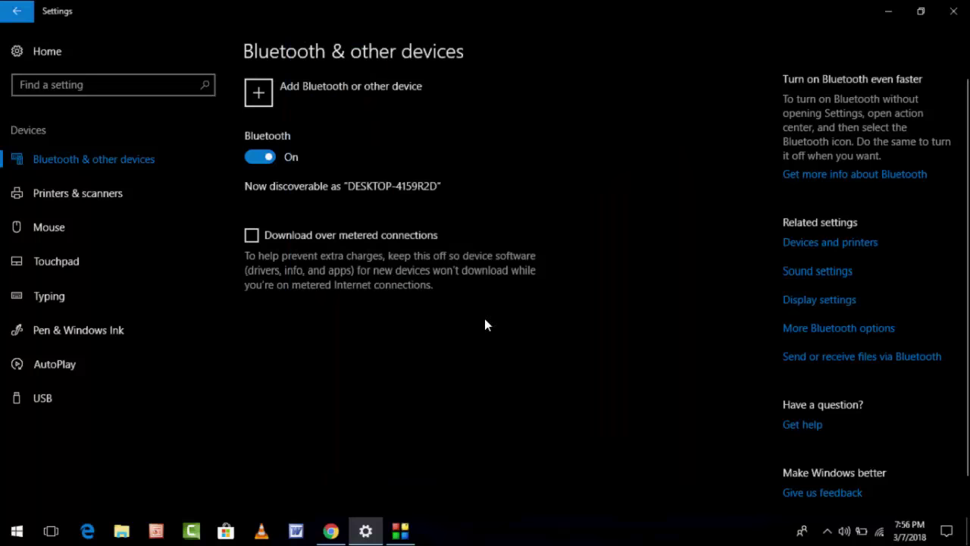
{"action": "left_click", "coordinate": [262, 157]}
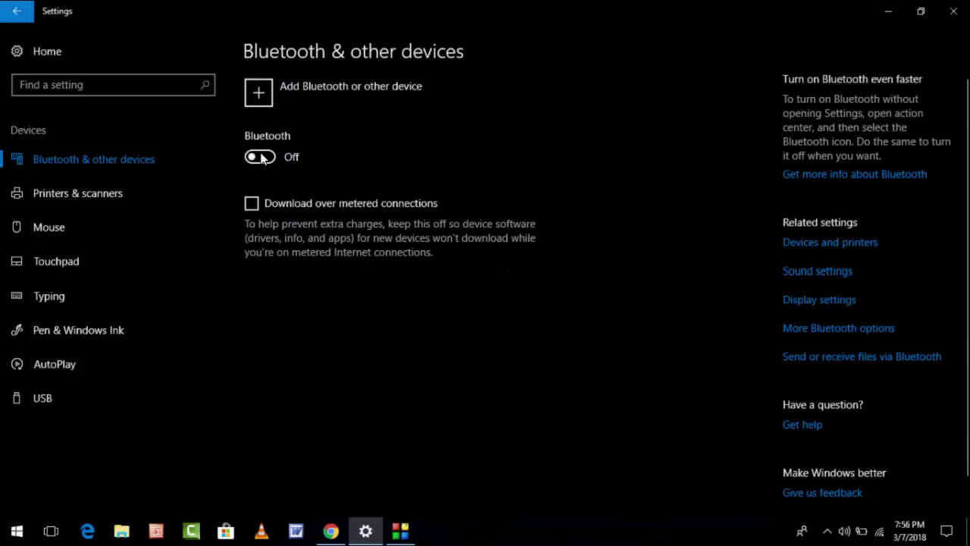
{"action": "left_click", "coordinate": [262, 157]}
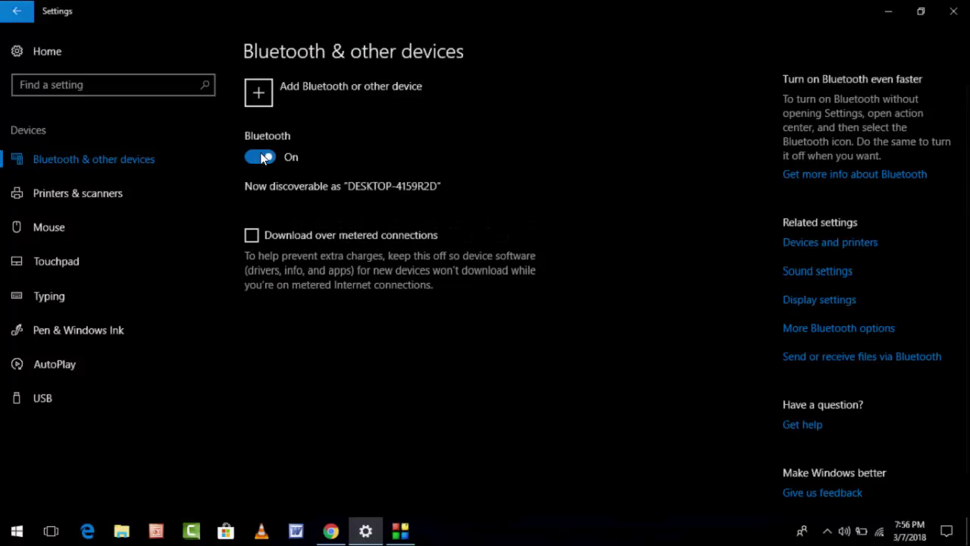
{"action": "left_click", "coordinate": [264, 99]}
- Pair the Muffs XT headphones over Bluetooth, finish with Done, and close Settings
{"action": "left_click", "coordinate": [317, 136]}
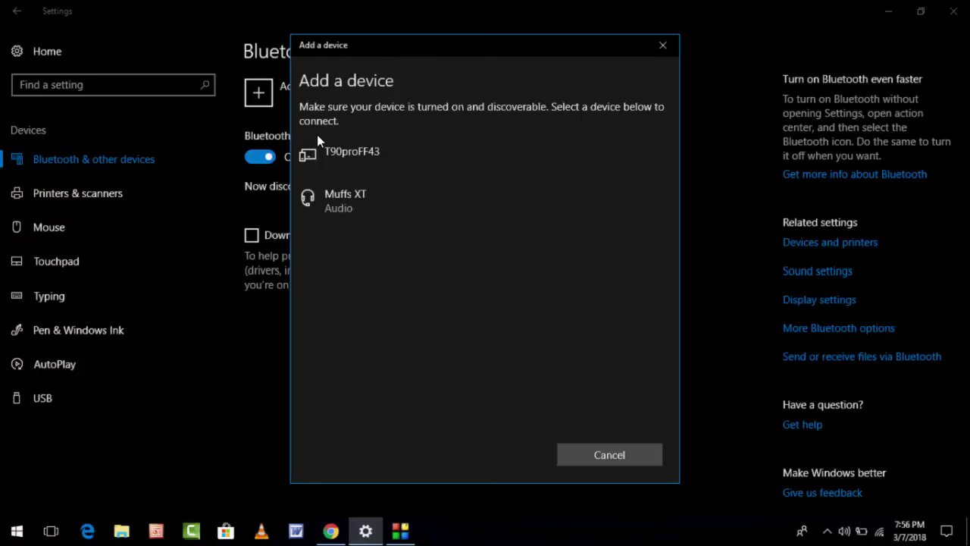
{"action": "left_click", "coordinate": [372, 204]}
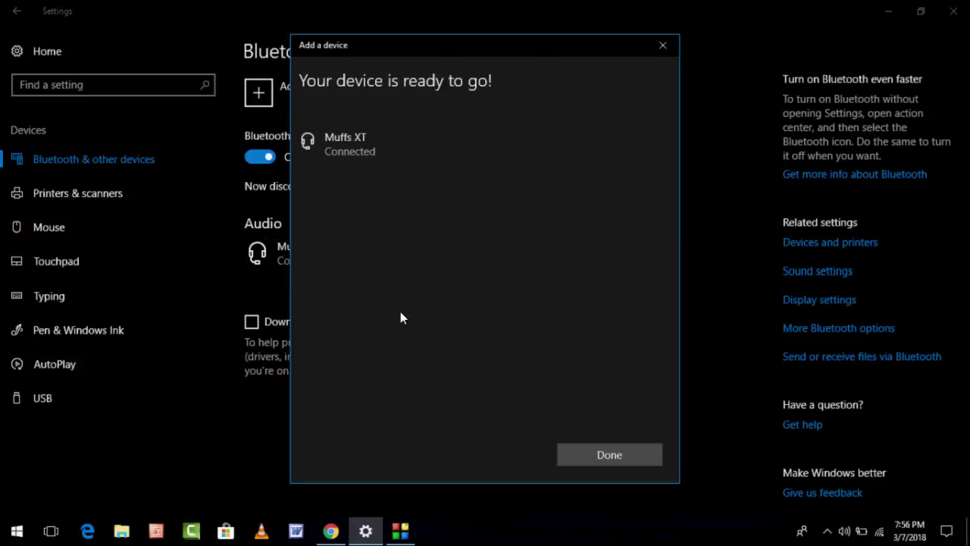
{"action": "left_click", "coordinate": [601, 450]}
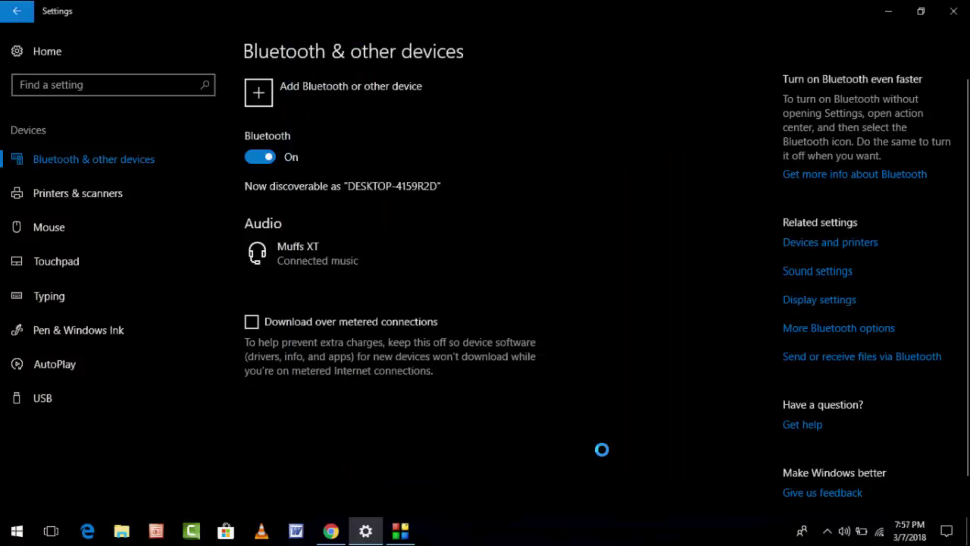
{"action": "left_click", "coordinate": [450, 258]}
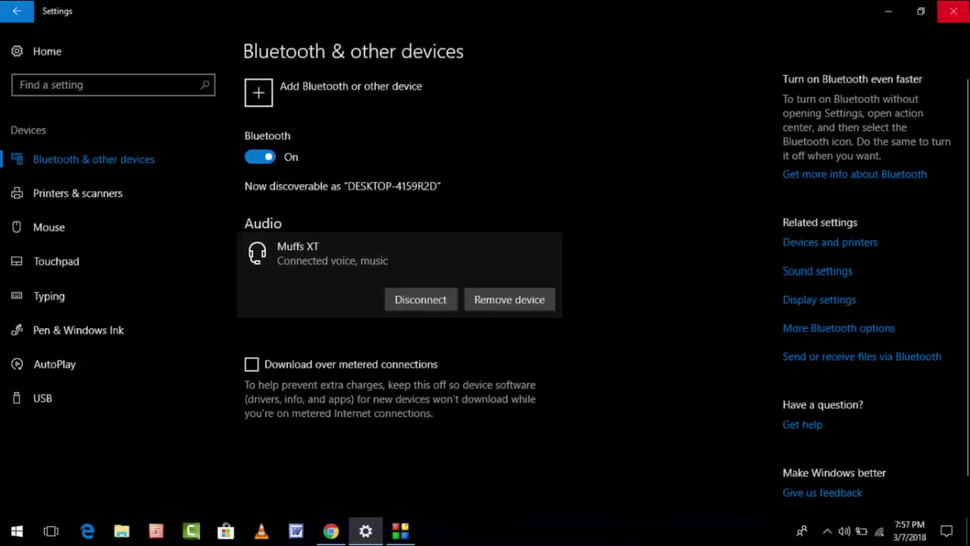
{"action": "left_click", "coordinate": [954, 10]}
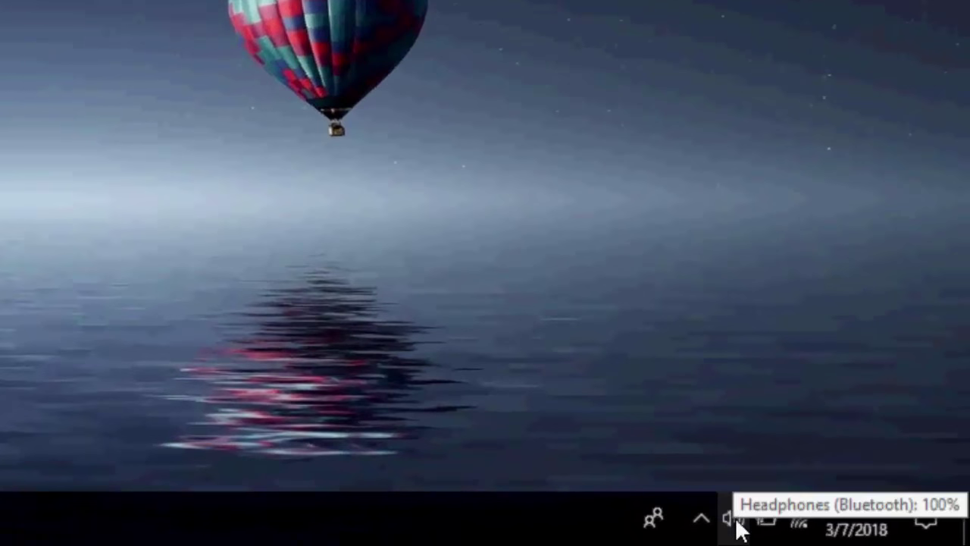
- In the Sound Playback list, make Muffs XT Headphones the default communication device
{"action": "right_click", "coordinate": [738, 531]}
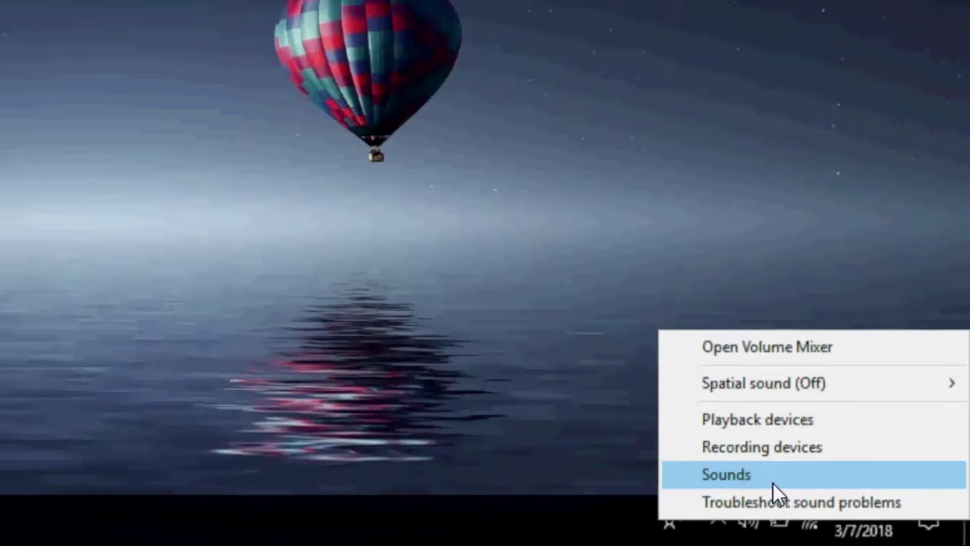
{"action": "left_click", "coordinate": [758, 471]}
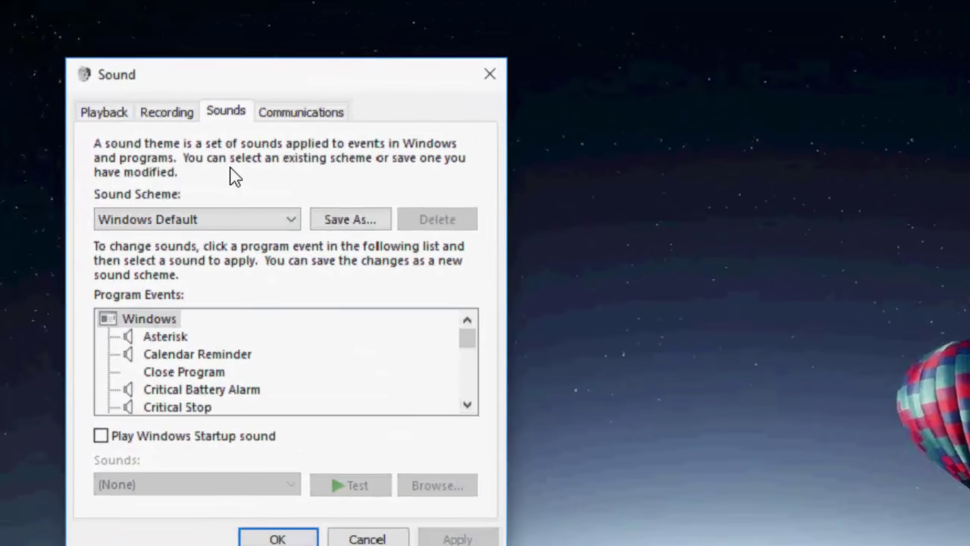
{"action": "left_click", "coordinate": [106, 112]}
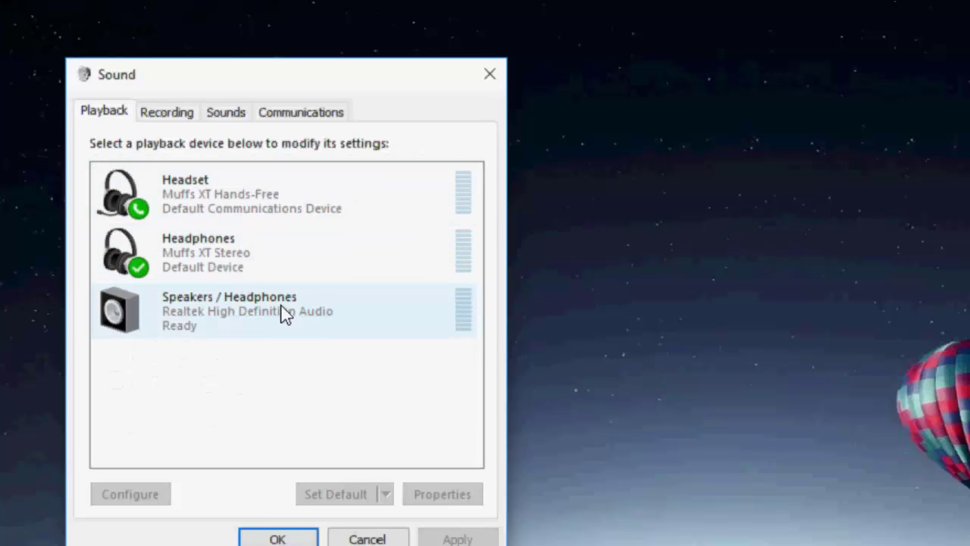
{"action": "left_click", "coordinate": [257, 264]}
{"action": "right_click", "coordinate": [256, 266]}
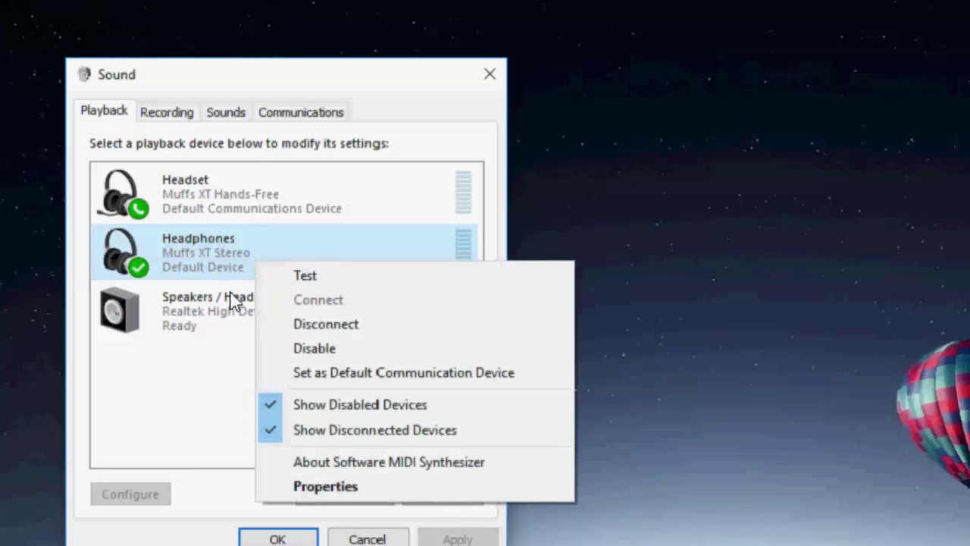
{"action": "left_click", "coordinate": [328, 364]}
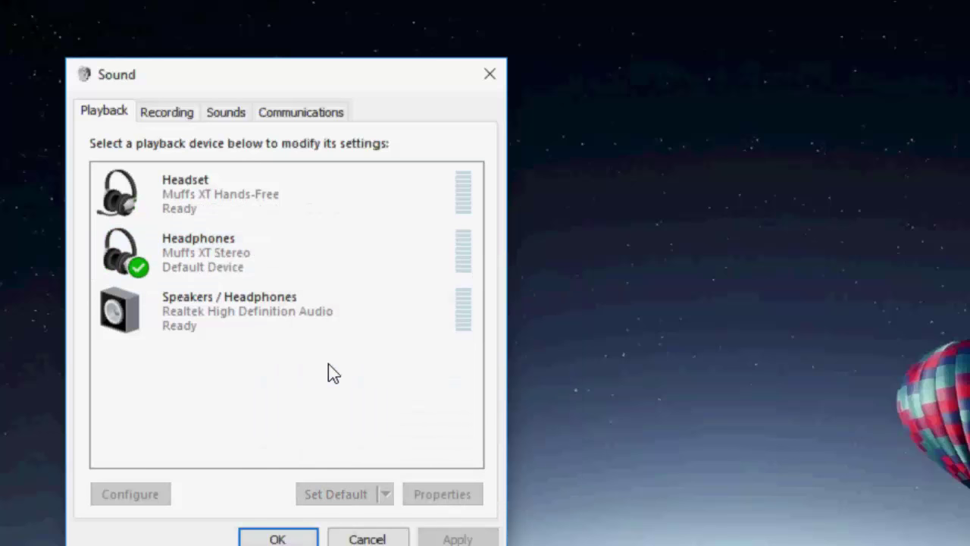
- Set Speakers / Headphones as default, then switch the default to Muffs XT Headphones
{"action": "left_click", "coordinate": [213, 250]}
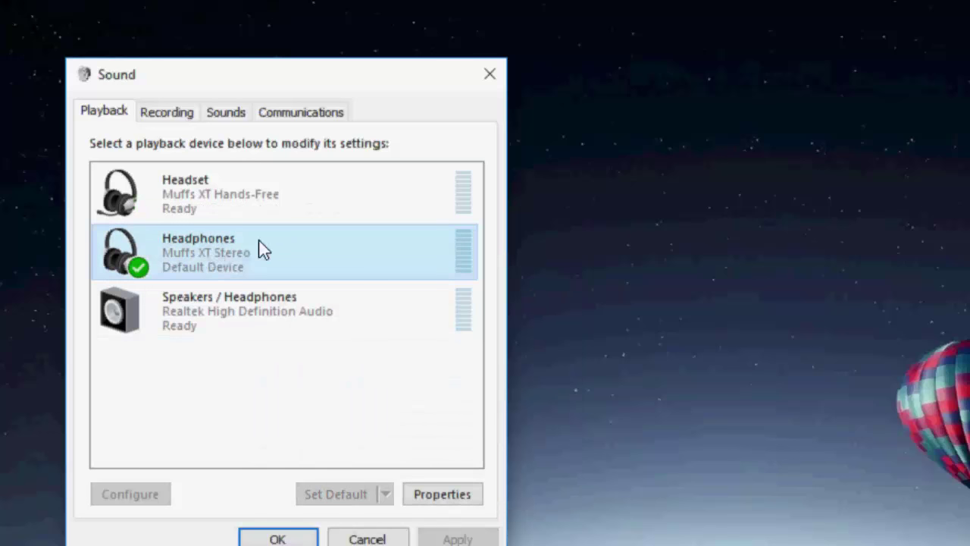
{"action": "left_click", "coordinate": [241, 302]}
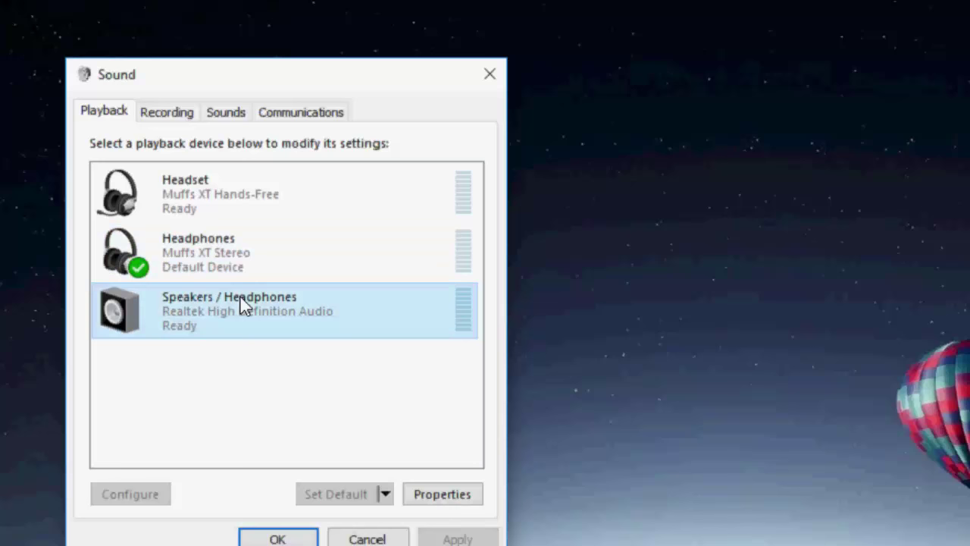
{"action": "right_click", "coordinate": [240, 300]}
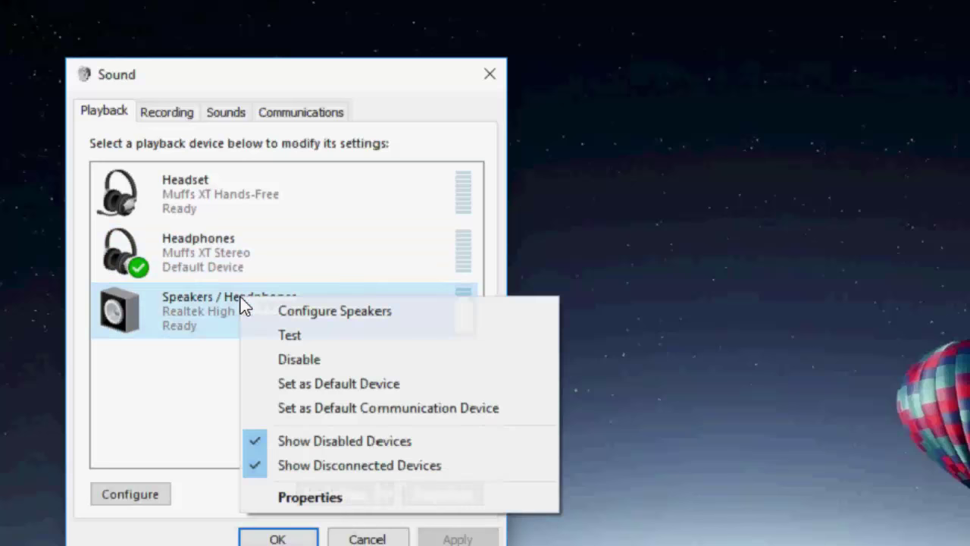
{"action": "left_click", "coordinate": [322, 384]}
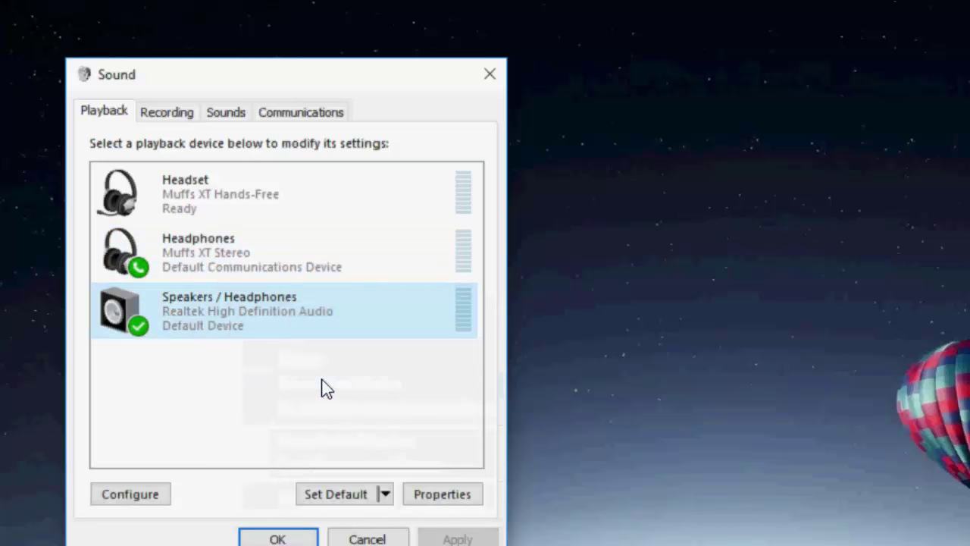
{"action": "left_click", "coordinate": [254, 259]}
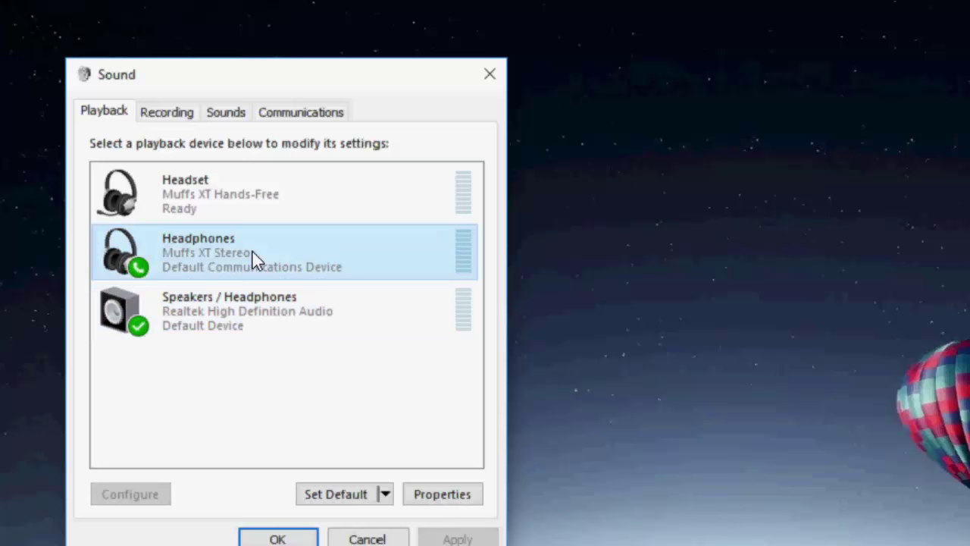
{"action": "right_click", "coordinate": [254, 259]}
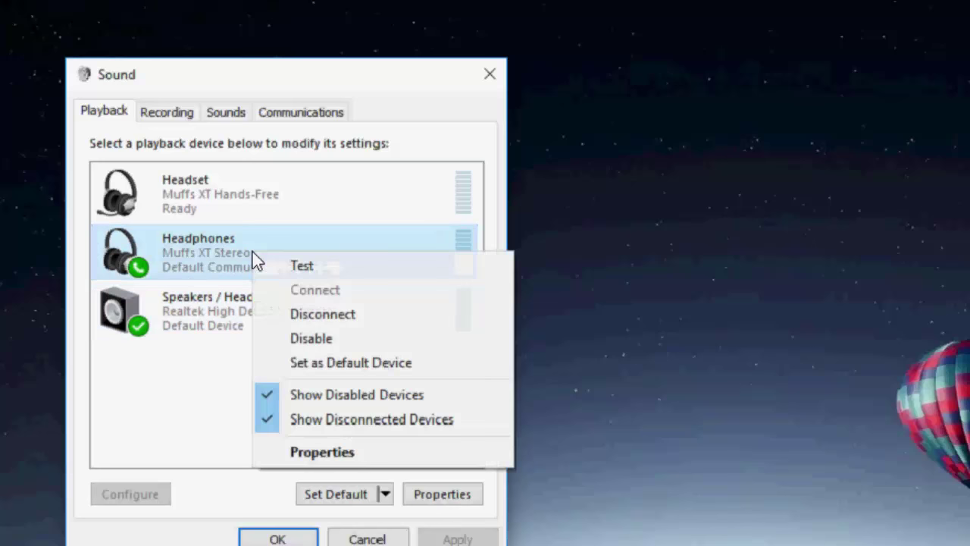
{"action": "left_click", "coordinate": [327, 363]}
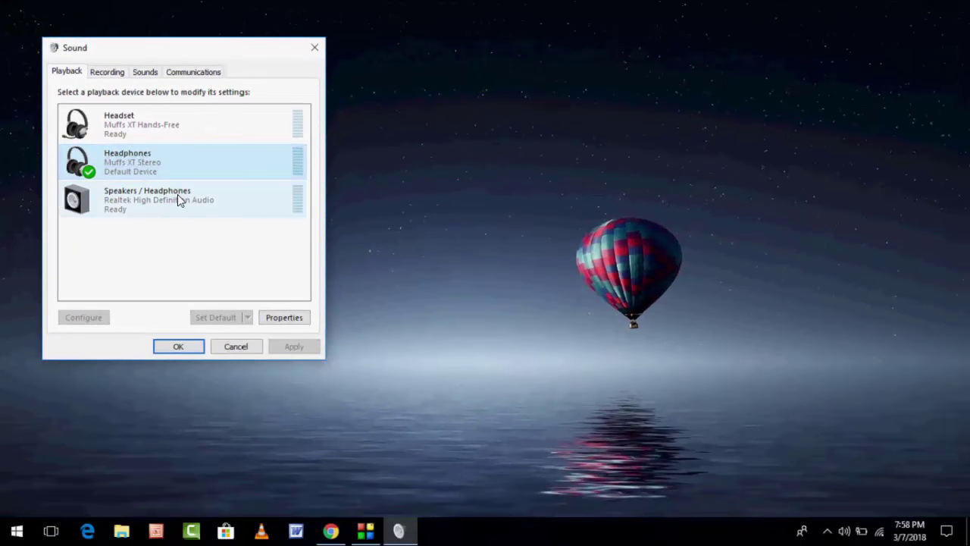
- Restore Speakers / Headphones as the default playback device and close the Sound window
{"action": "right_click", "coordinate": [178, 194]}
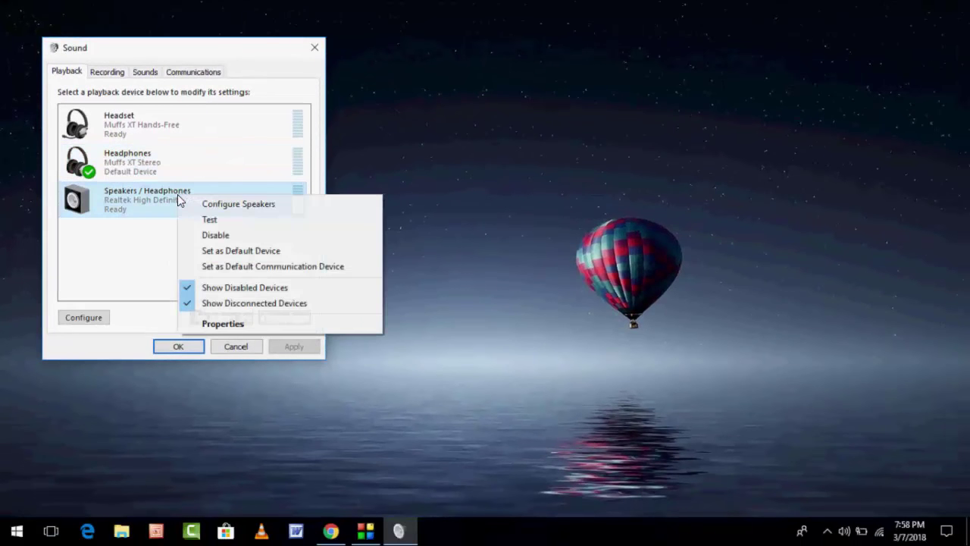
{"action": "left_click", "coordinate": [222, 251]}
{"action": "left_click", "coordinate": [233, 347]}
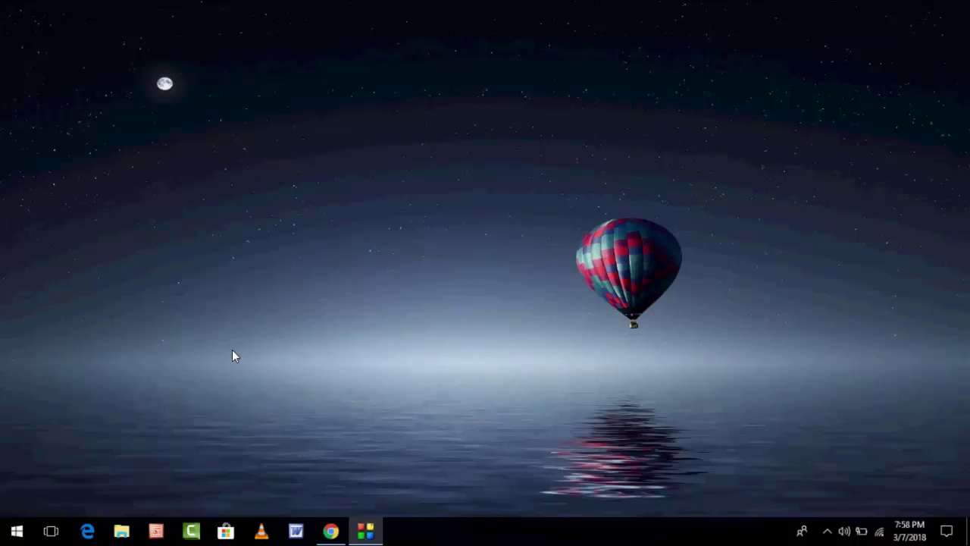
- Go to Control Panel > Hardware and Sound > Devices and Printers via Start search
{"action": "key", "text": "super"}
{"action": "type", "text": "control"}
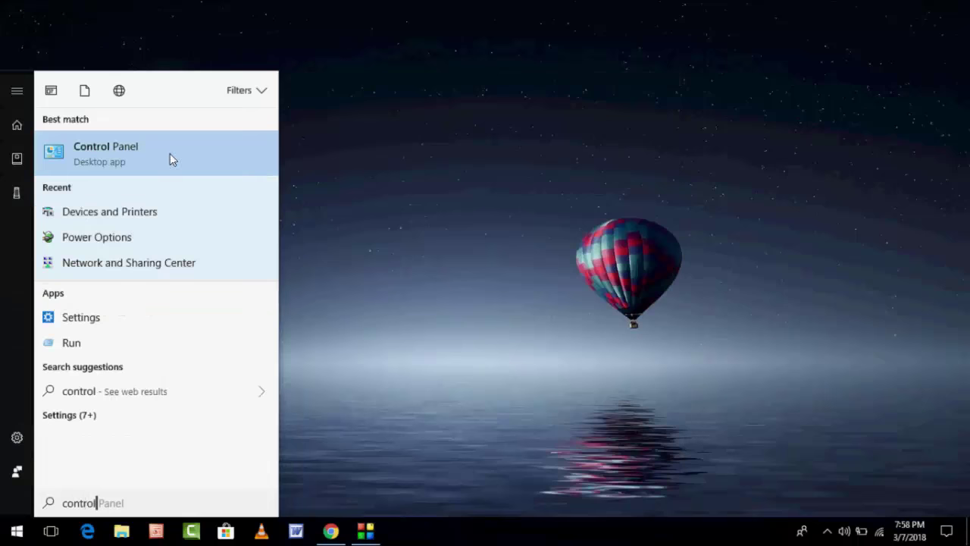
{"action": "left_click", "coordinate": [173, 155]}
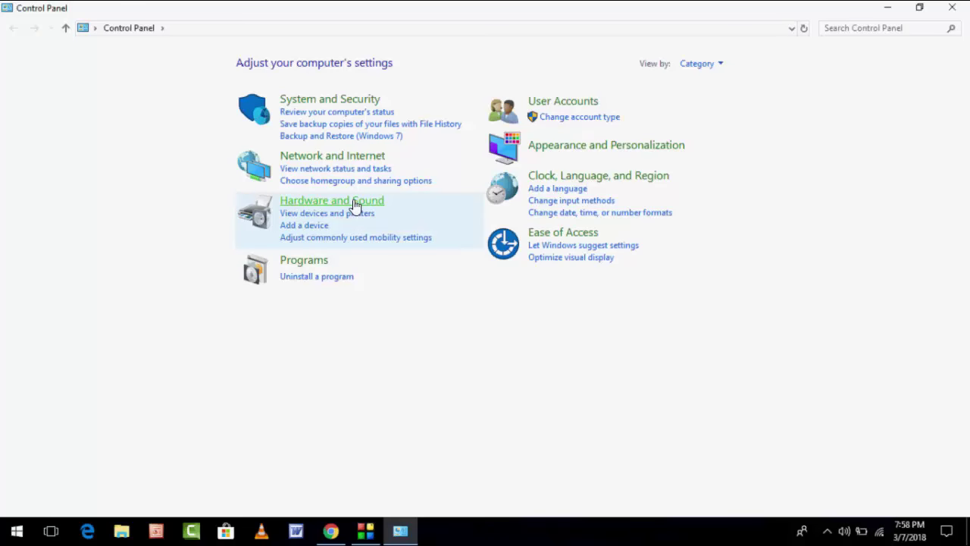
{"action": "left_click", "coordinate": [355, 206]}
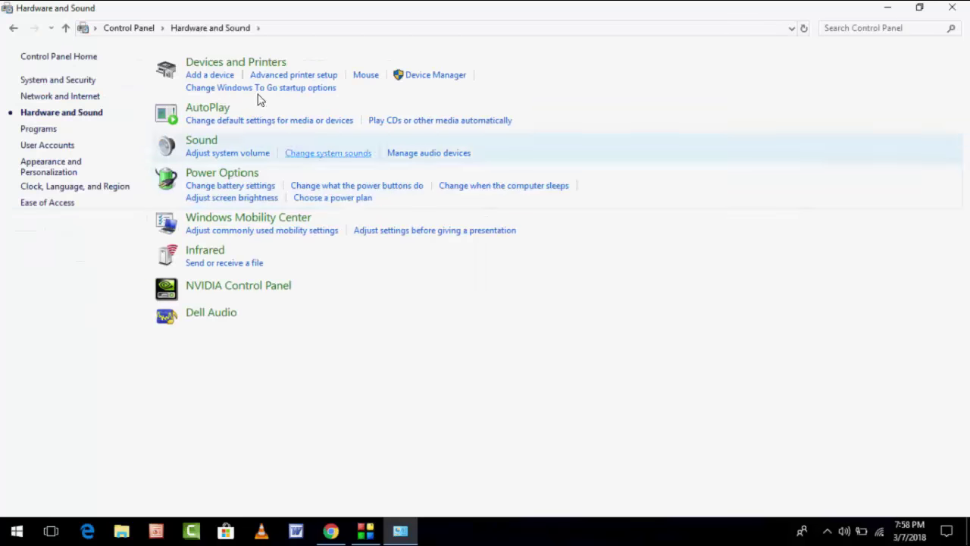
{"action": "left_click", "coordinate": [229, 61]}
- Confirm Muffs XT's Audio Sink, Handsfree Telephony and Remote Control services are enabled
{"action": "left_click", "coordinate": [130, 149]}
{"action": "right_click", "coordinate": [129, 162]}
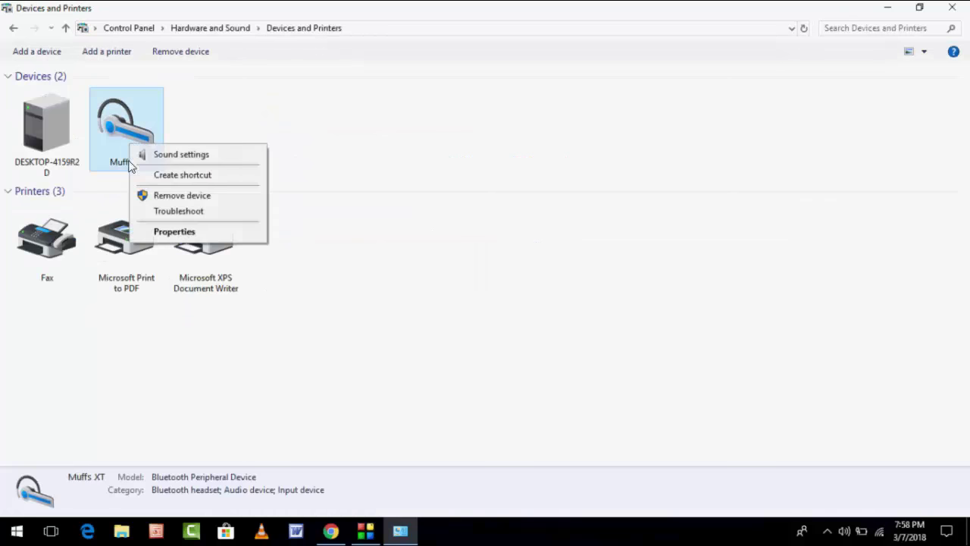
{"action": "left_click", "coordinate": [219, 230]}
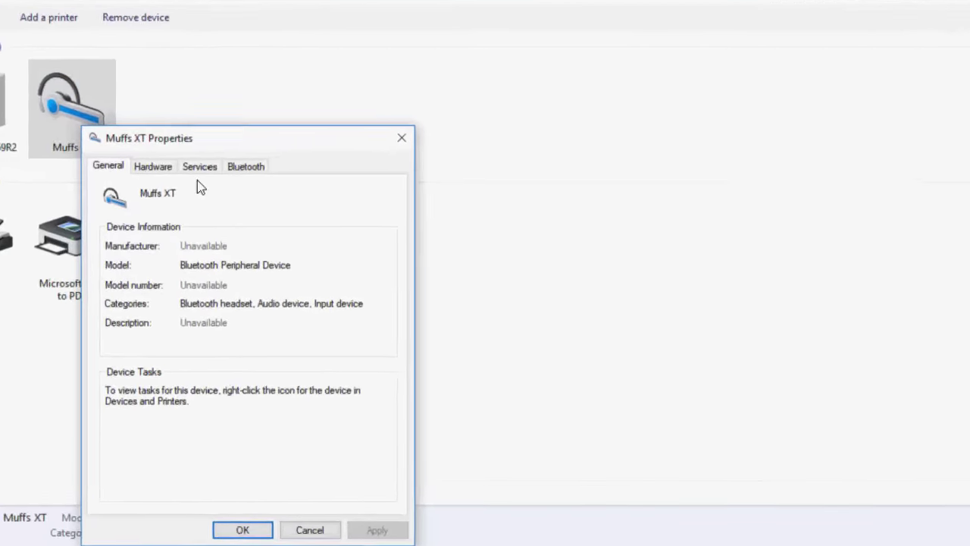
{"action": "left_click", "coordinate": [199, 170]}
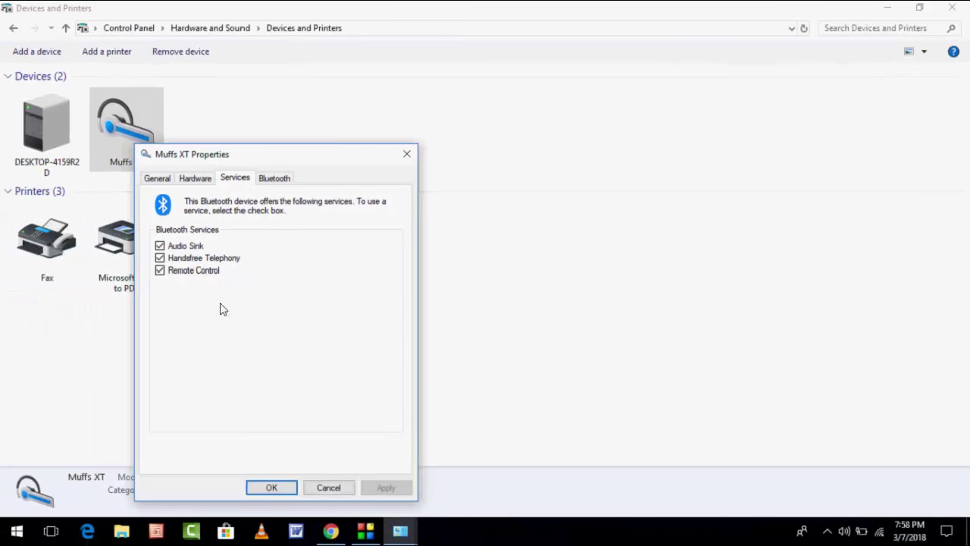
{"action": "key", "text": "Return"}
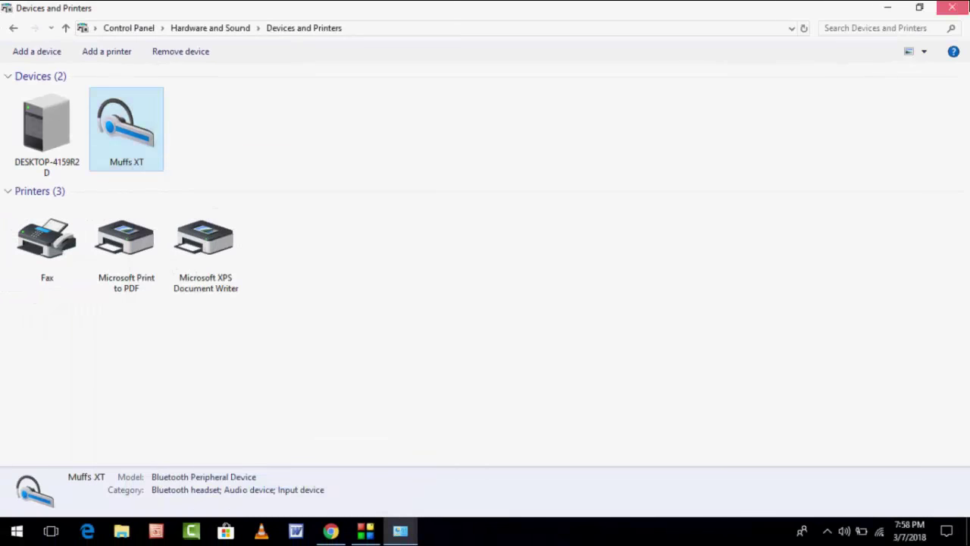
- Close Devices and Printers and run the sound-problems troubleshooter from the volume icon
{"action": "left_click", "coordinate": [951, 8]}
{"action": "mouse_move", "coordinate": [862, 531]}
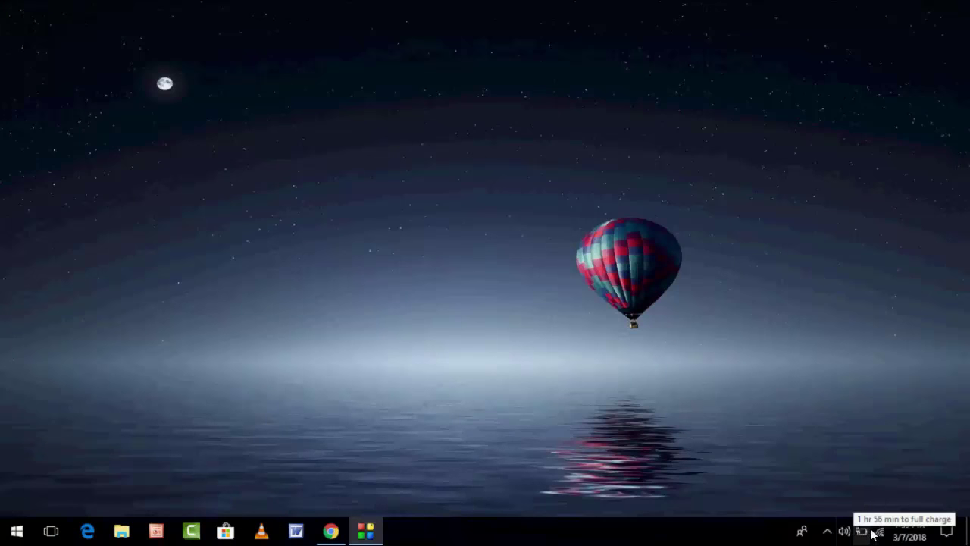
{"action": "right_click", "coordinate": [845, 530]}
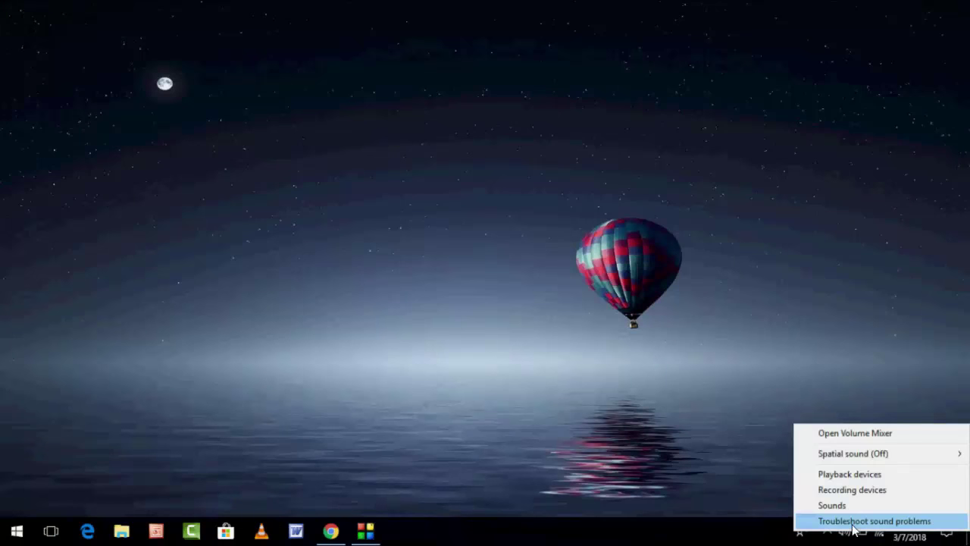
{"action": "left_click", "coordinate": [853, 522]}
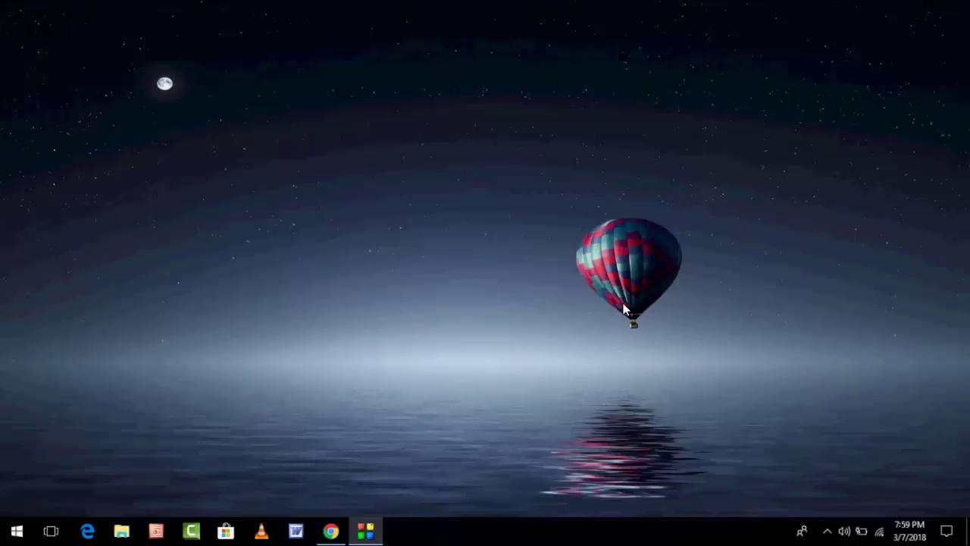
- Search for 'device' from Start and open Device Manager
{"action": "key", "text": "super"}
{"action": "type", "text": "dei"}
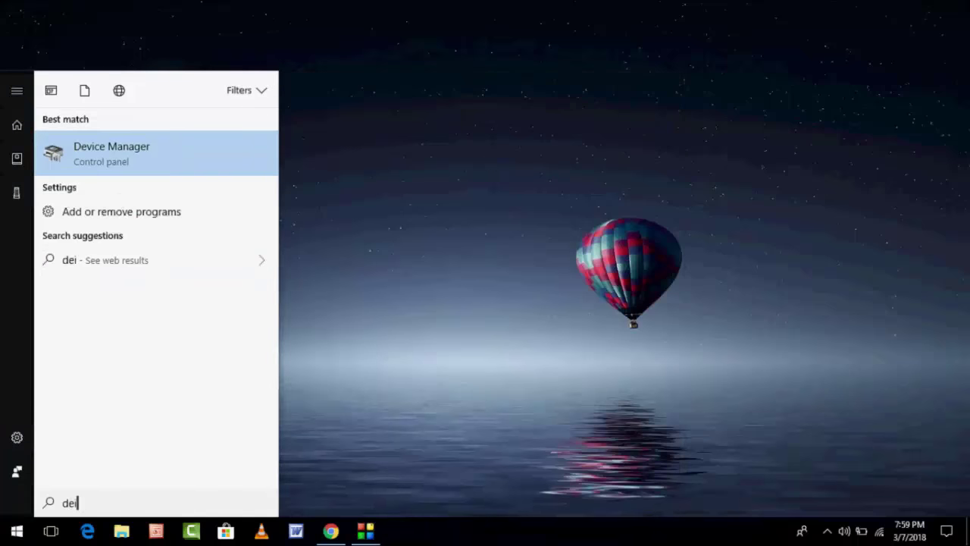
{"action": "key", "text": "BackSpace"}
{"action": "key", "text": "BackSpace"}
{"action": "key", "text": "BackSpace"}
{"action": "type", "text": "device"}
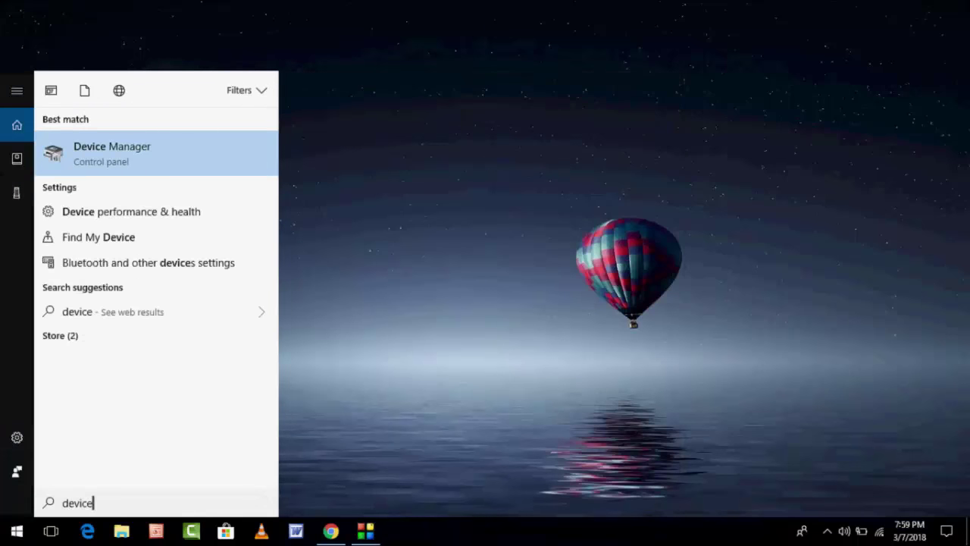
{"action": "left_click", "coordinate": [176, 158]}
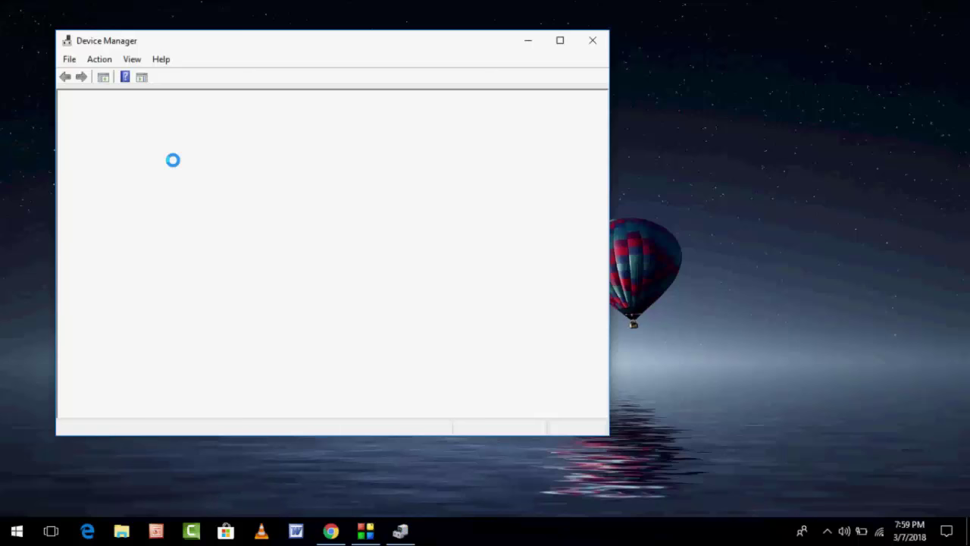
- Reinstall the Intel(R) Wireless Bluetooth(R) driver, picking it from drivers already on the computer
{"action": "right_click", "coordinate": [121, 134]}
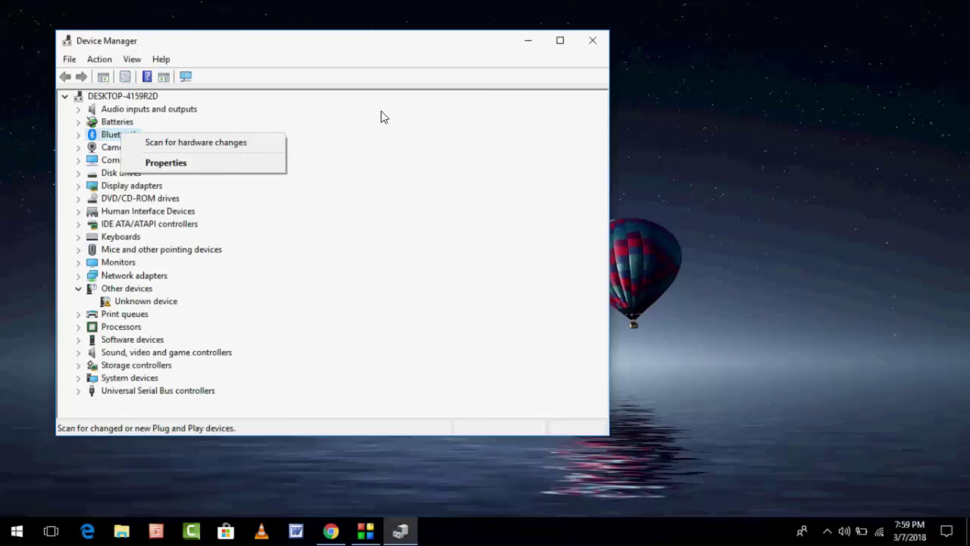
{"action": "left_click", "coordinate": [385, 117]}
{"action": "left_click", "coordinate": [79, 134]}
{"action": "left_click", "coordinate": [134, 148]}
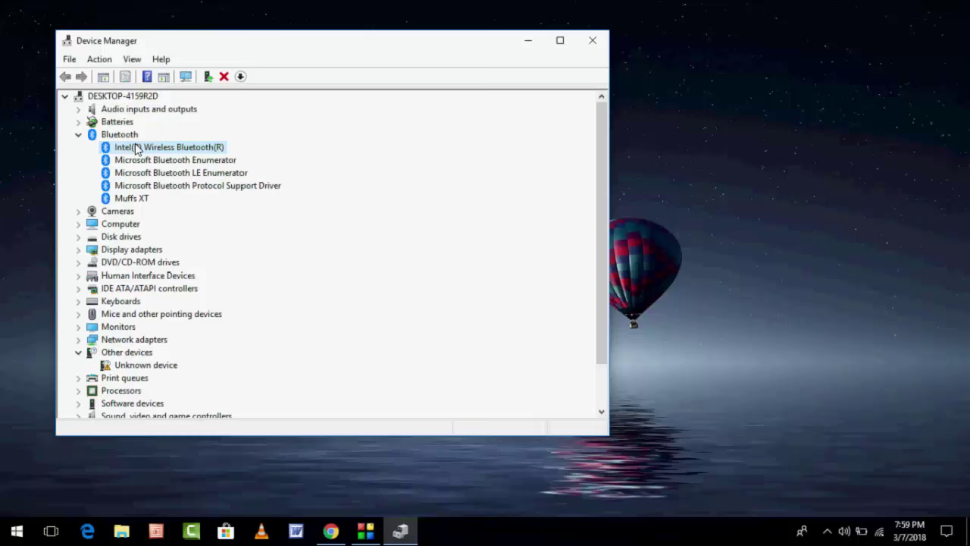
{"action": "right_click", "coordinate": [155, 147]}
{"action": "left_click", "coordinate": [159, 152]}
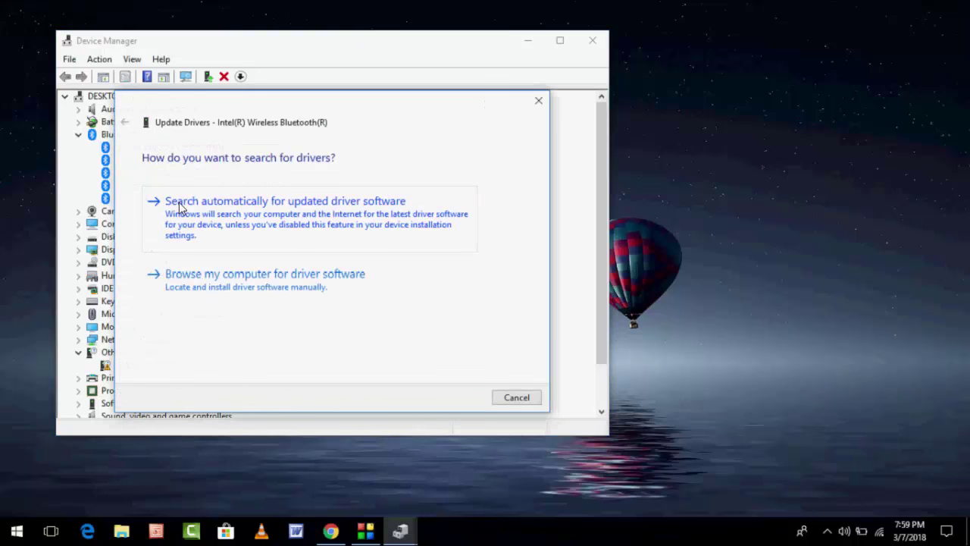
{"action": "left_click", "coordinate": [206, 277]}
{"action": "left_click", "coordinate": [217, 306]}
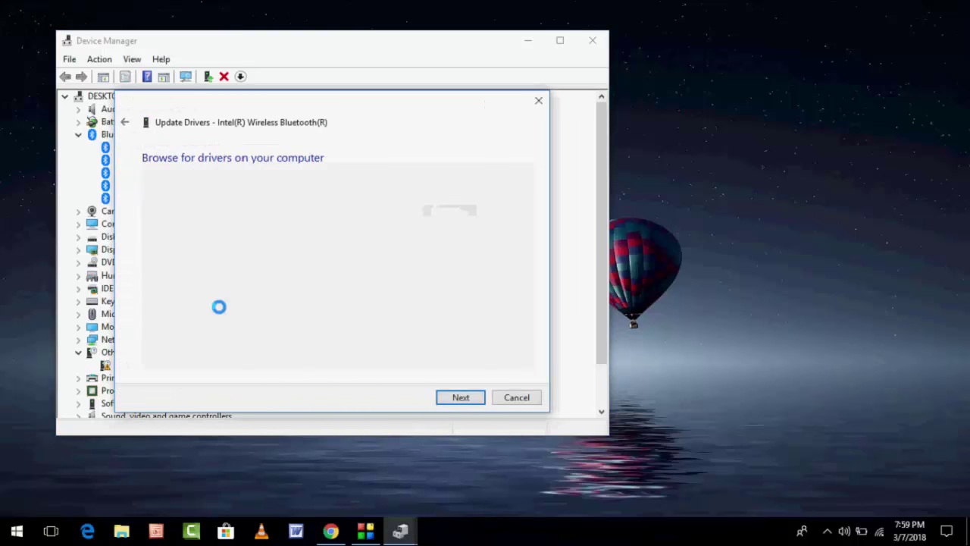
{"action": "double_click", "coordinate": [244, 279]}
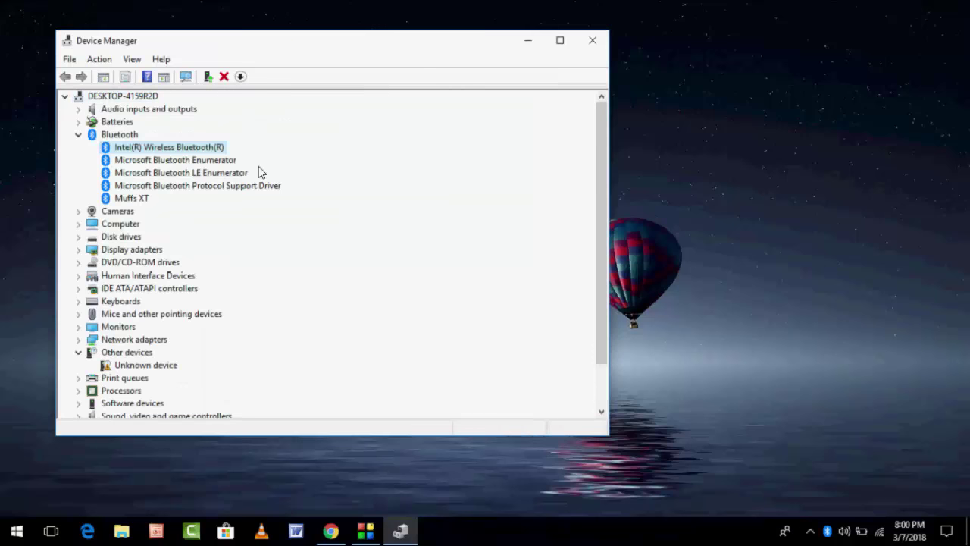
- Collapse Bluetooth, close Device Manager, and refresh the desktop
{"action": "left_click", "coordinate": [79, 136]}
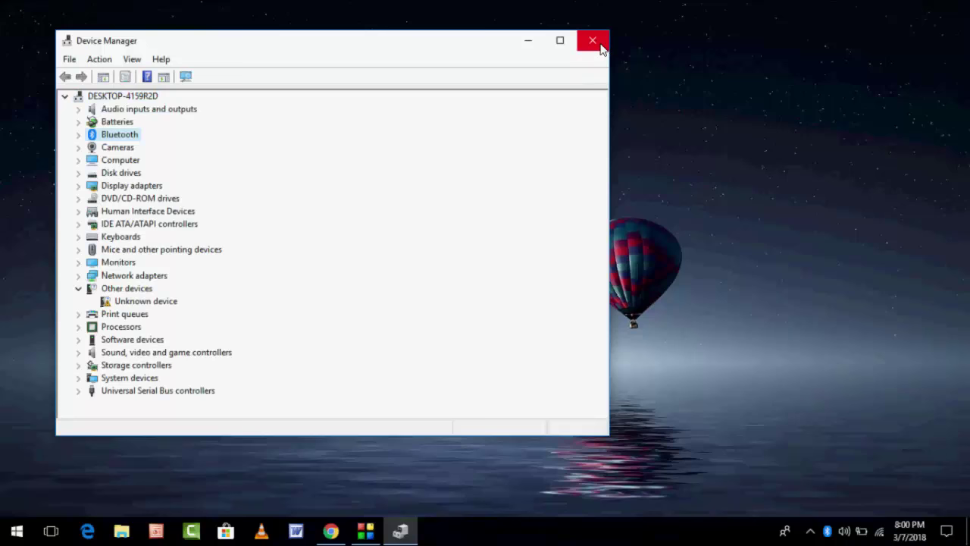
{"action": "left_click", "coordinate": [600, 43]}
{"action": "right_click", "coordinate": [600, 43]}
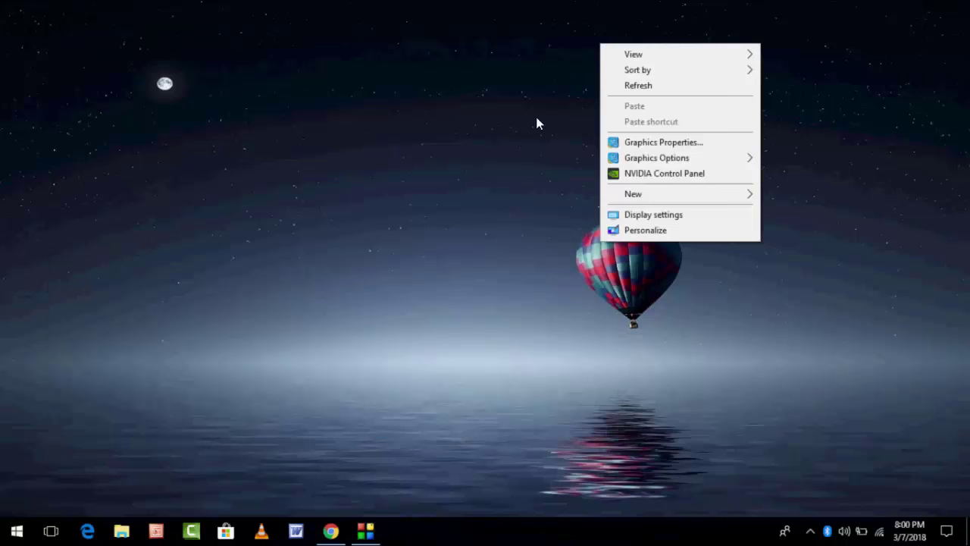
{"action": "left_click", "coordinate": [623, 86]}
{"action": "right_click", "coordinate": [623, 90]}
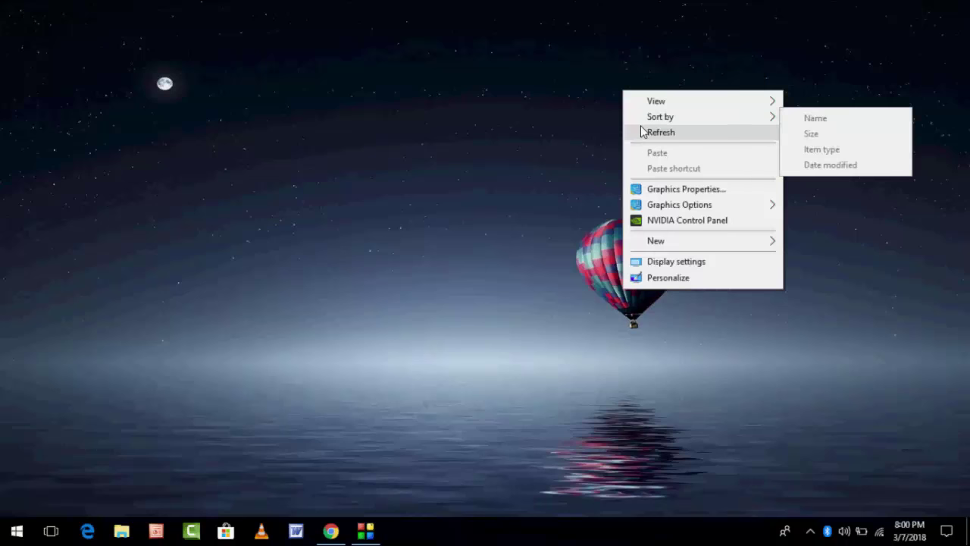